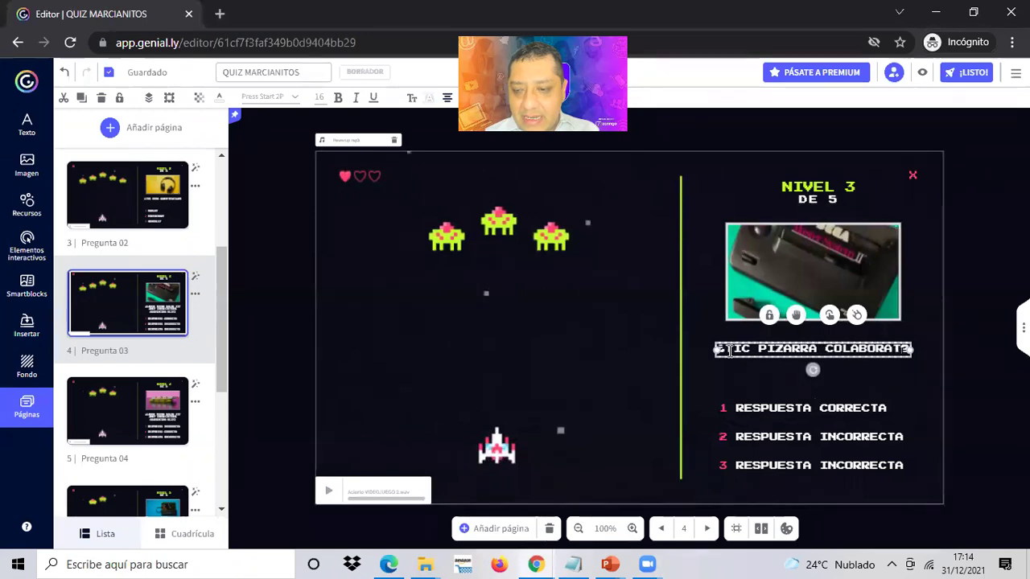
Step: Replace the three answers of the level 3 question with MIRO, QUIZALIZE and FLEXIQUIZ
left_click(824, 416)
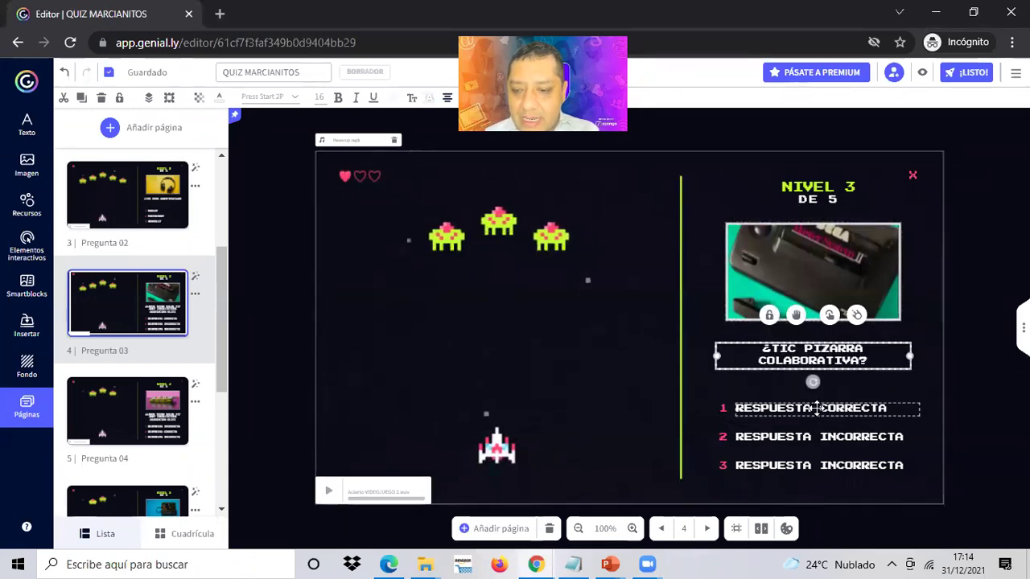
double_click(822, 412)
type("MIRO")
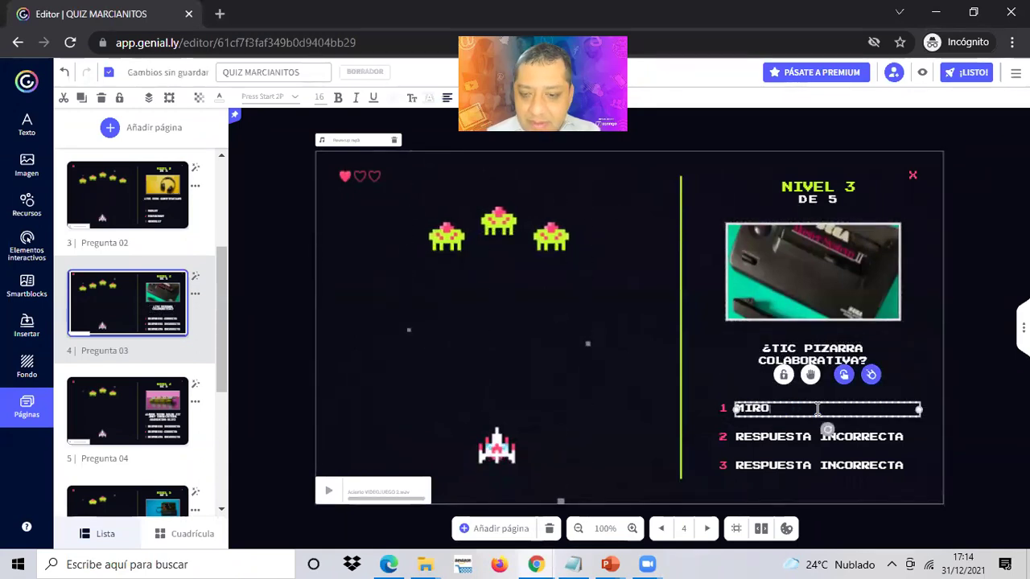
left_click(785, 440)
double_click(785, 439)
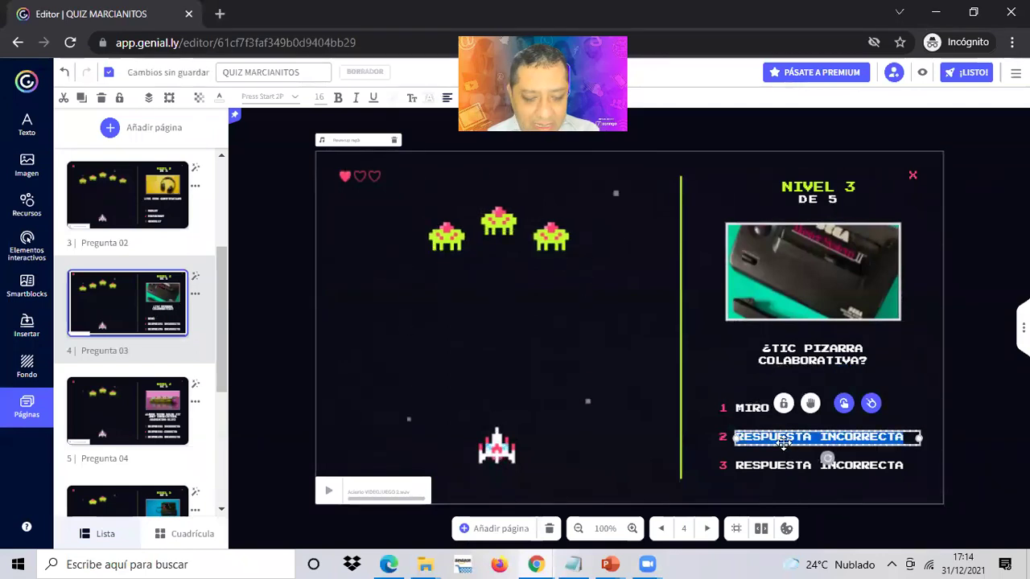
type("QUIZA")
type("ZZ")
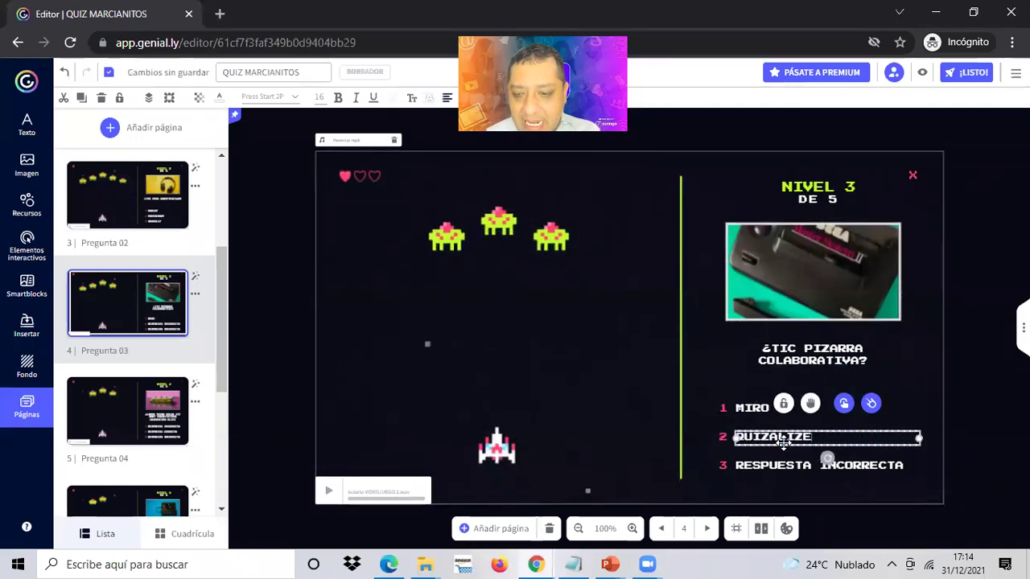
left_click(778, 466)
double_click(778, 467)
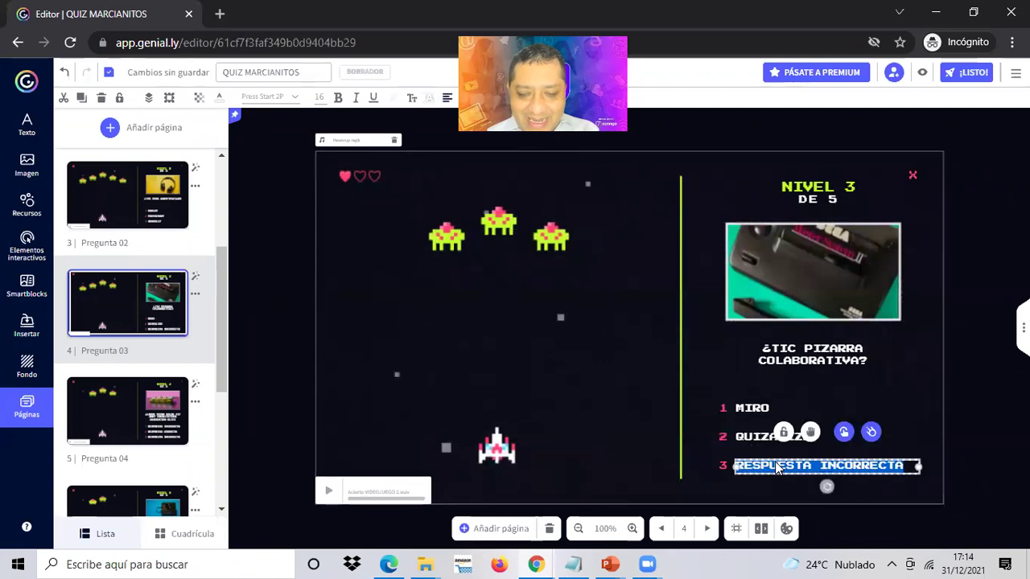
type("FLEXIQUIZ")
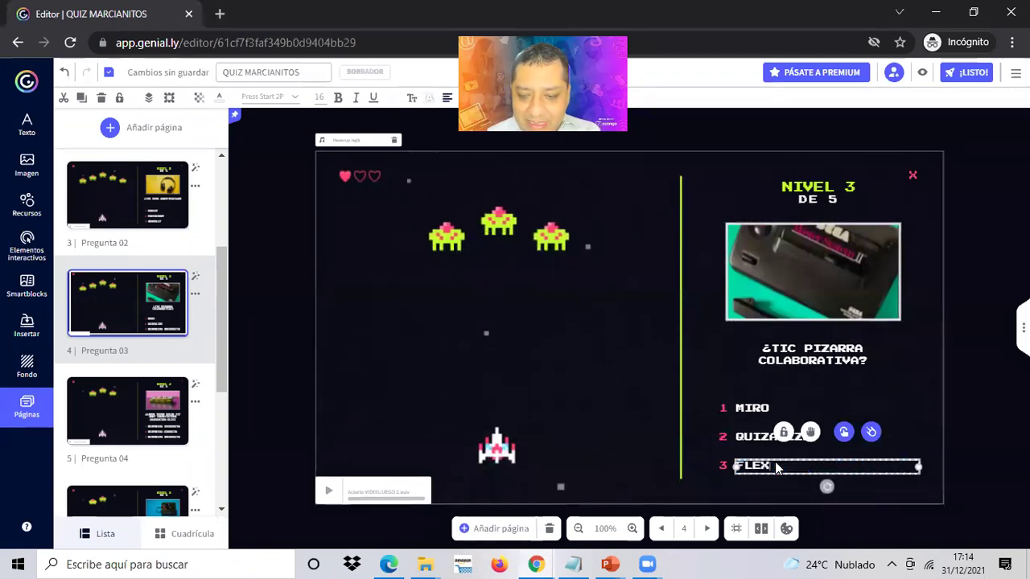
left_click(943, 350)
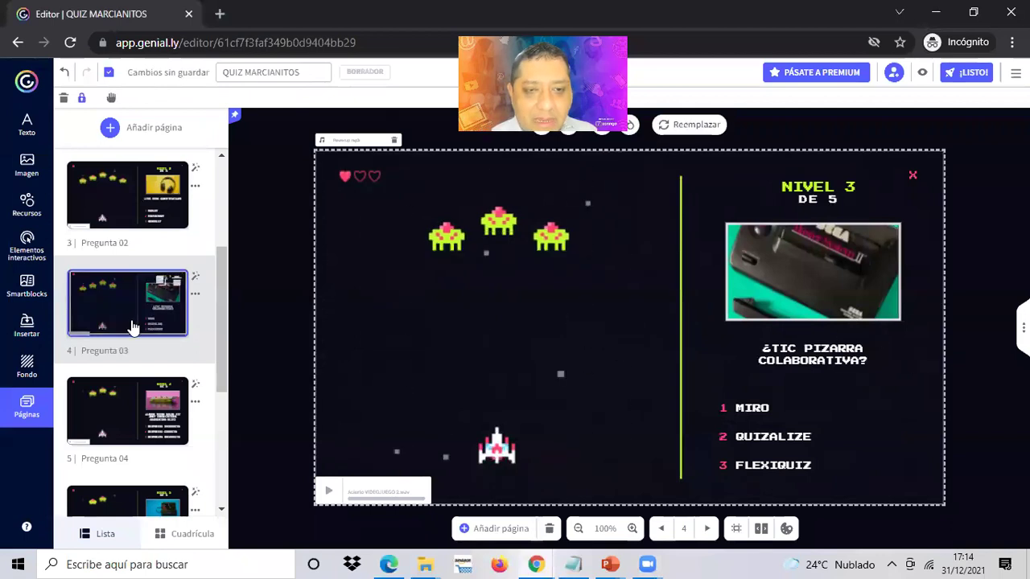
Step: Replace the level 3 picture with a Giphy GIF of a hand writing on a chalkboard, searching for PIZARRA
scroll(131, 326, "down", 1)
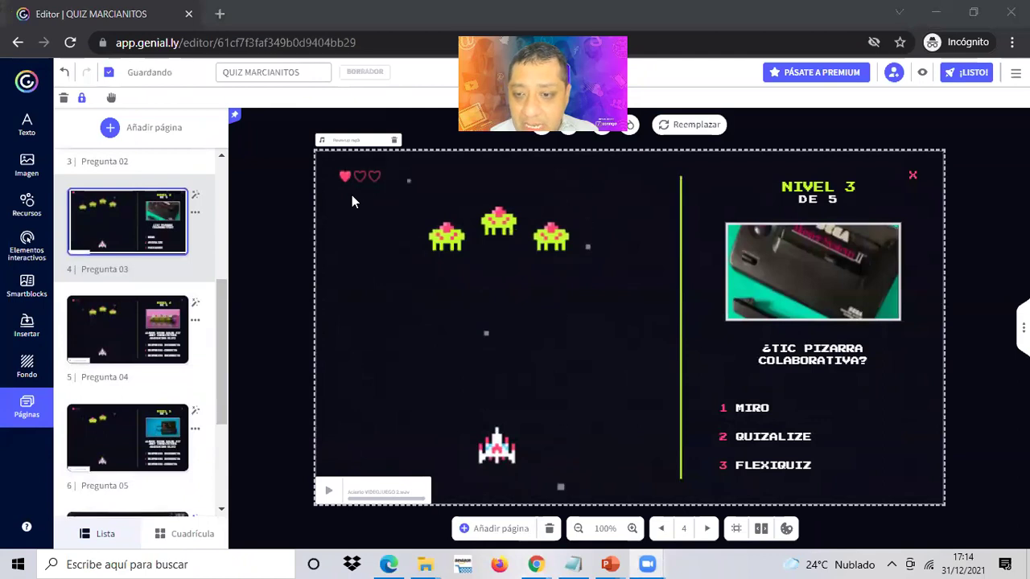
left_click(760, 244)
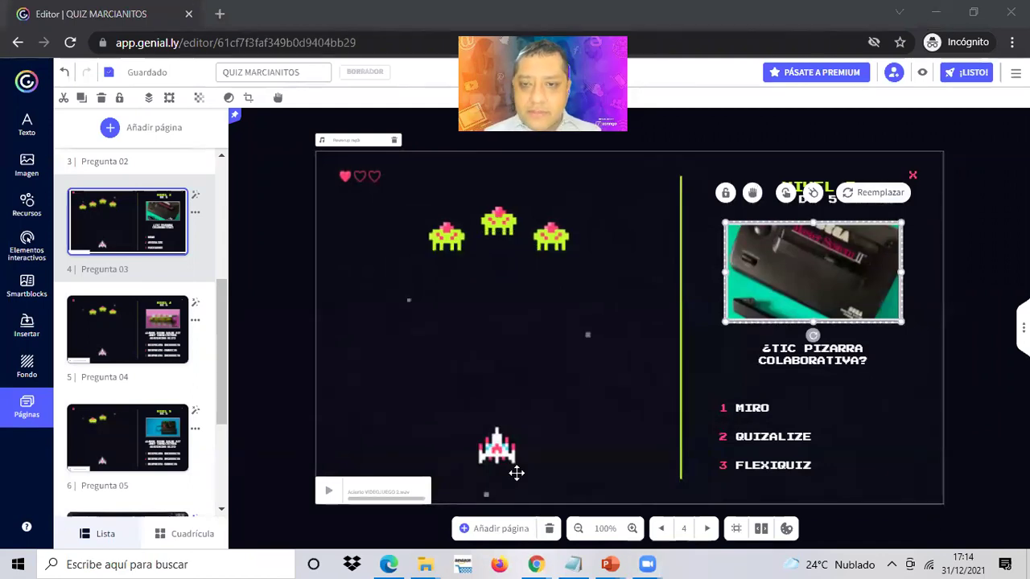
left_click(875, 193)
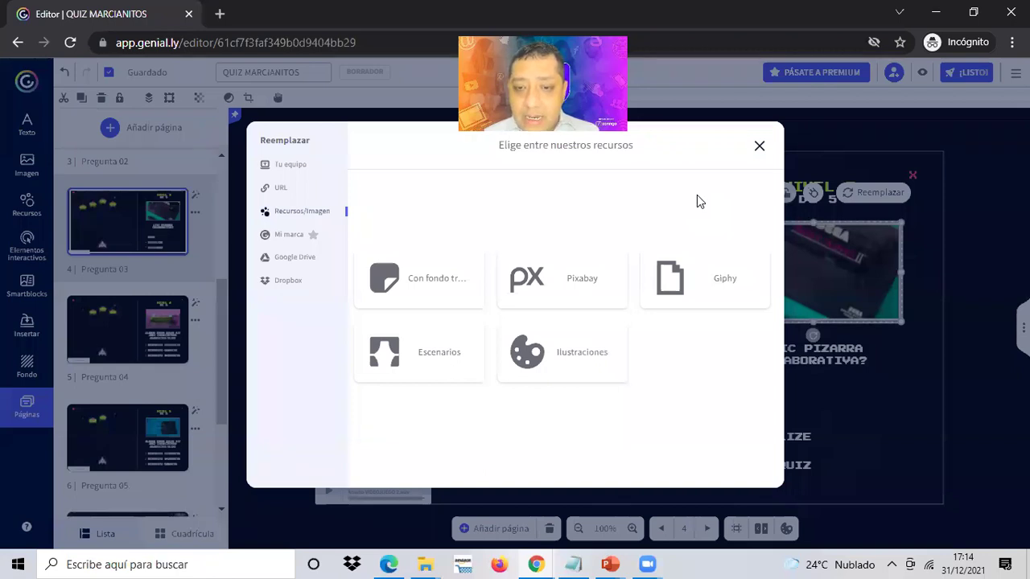
left_click(679, 283)
type("PIZARRA")
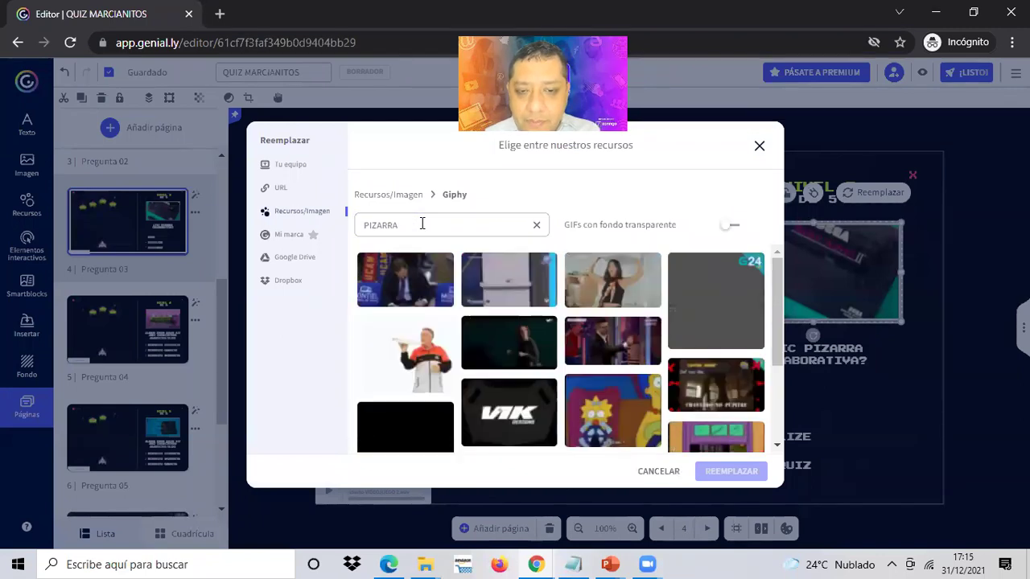
scroll(701, 295, "down", 3)
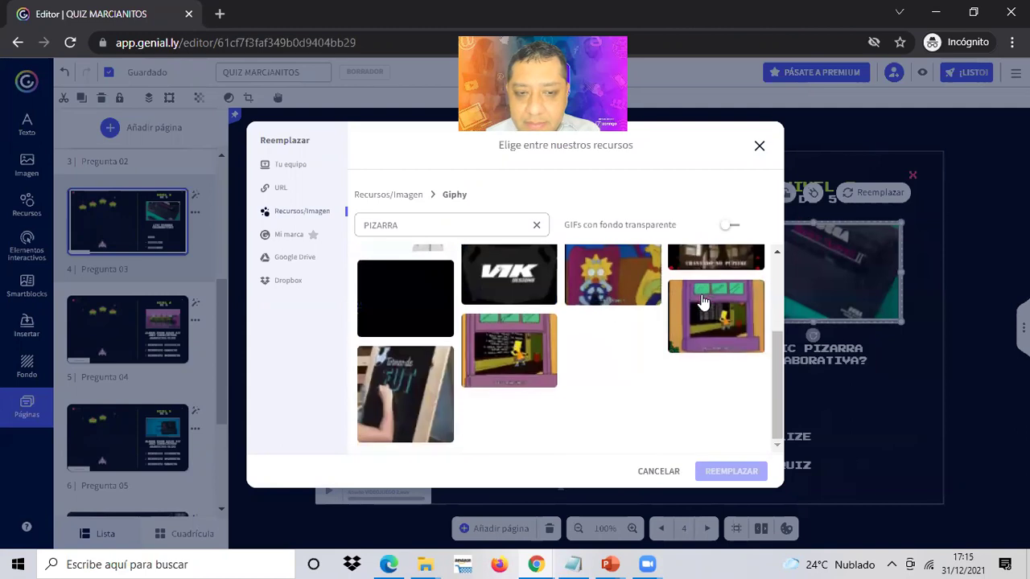
left_click(408, 379)
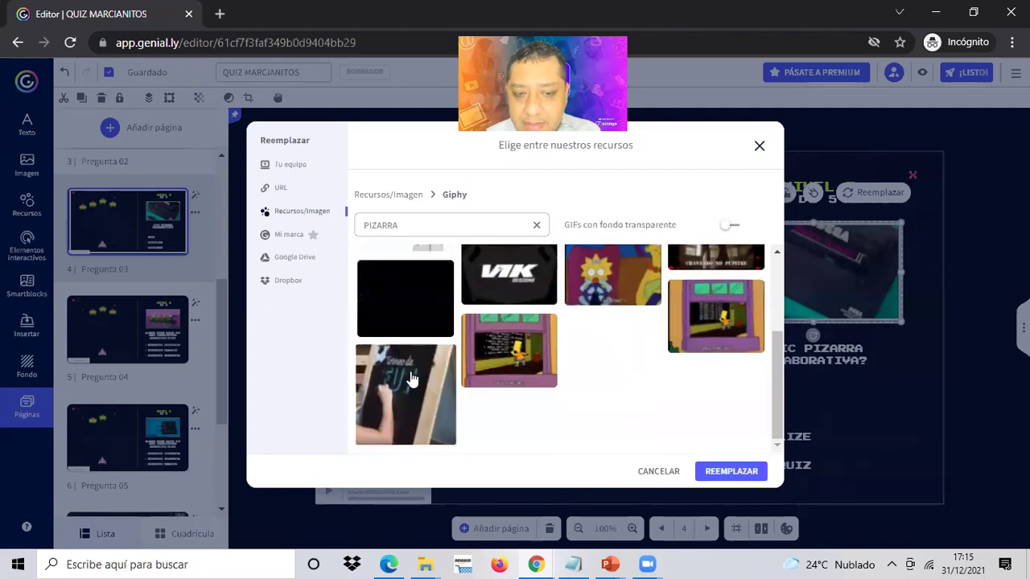
left_click(725, 473)
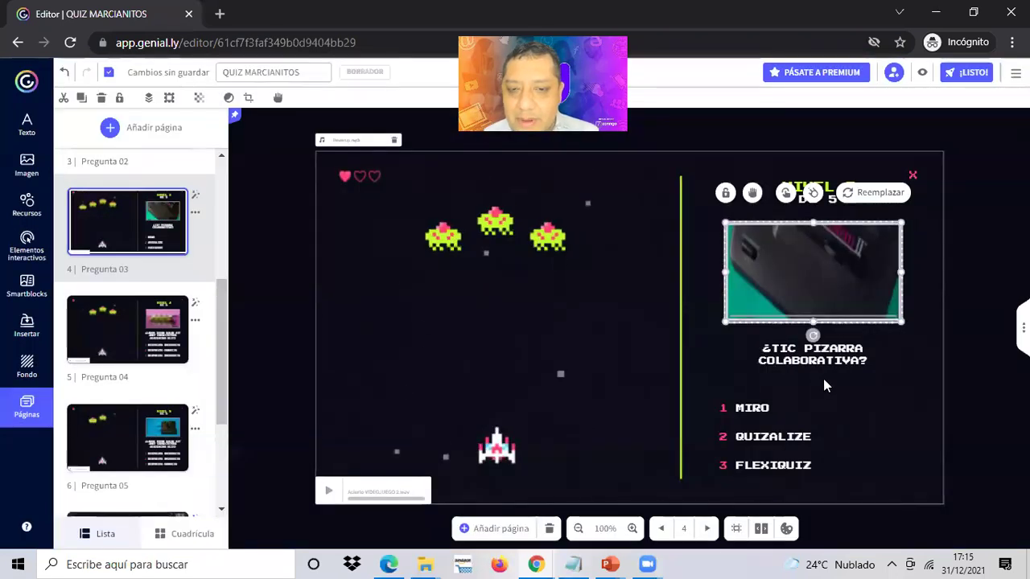
left_click(908, 375)
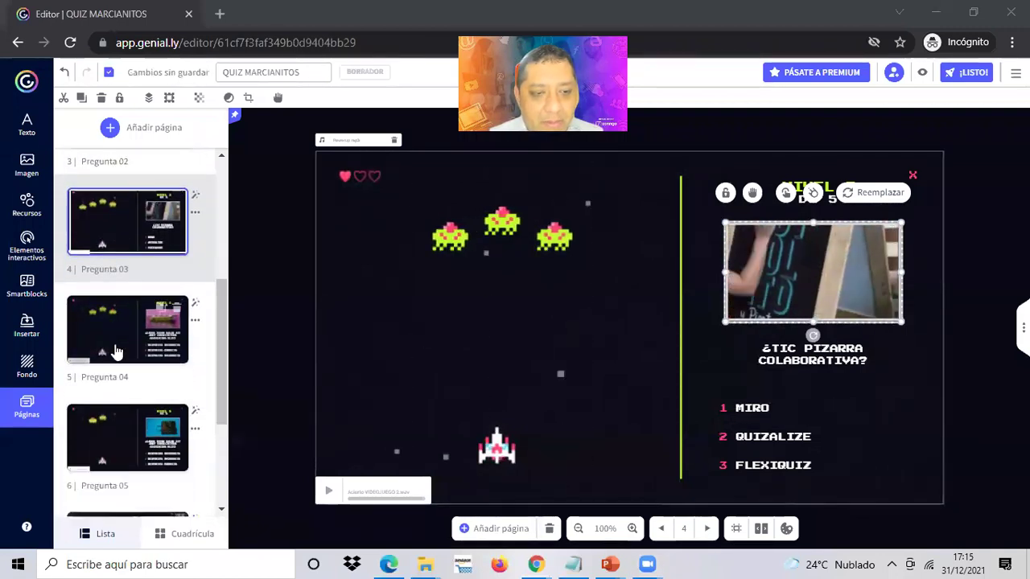
Step: Open the Pregunta 04 page and choose an image from the computer as the replacement source for its picture
scroll(115, 351, "down", 3)
scroll(119, 378, "up", 1)
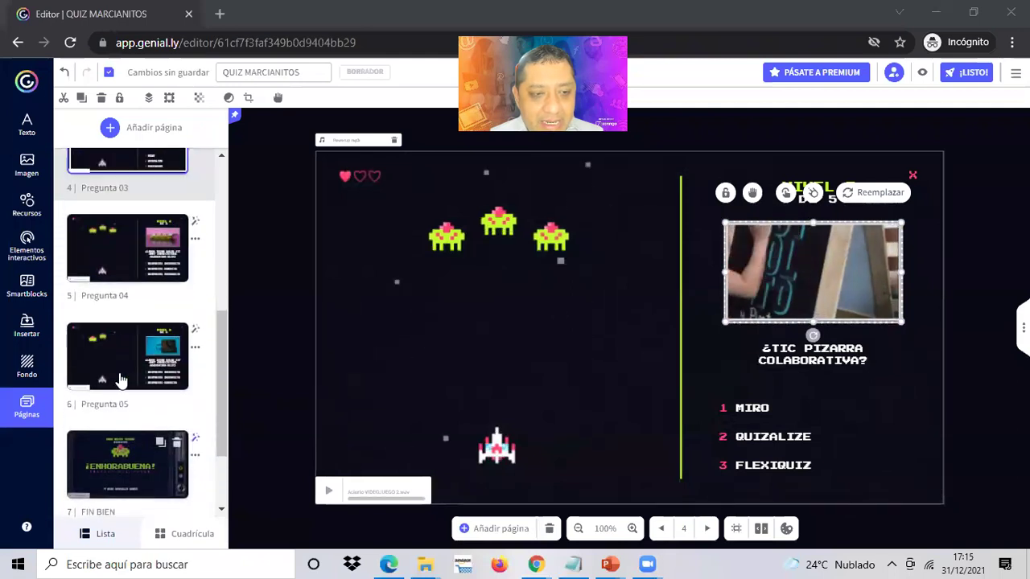
left_click(105, 247)
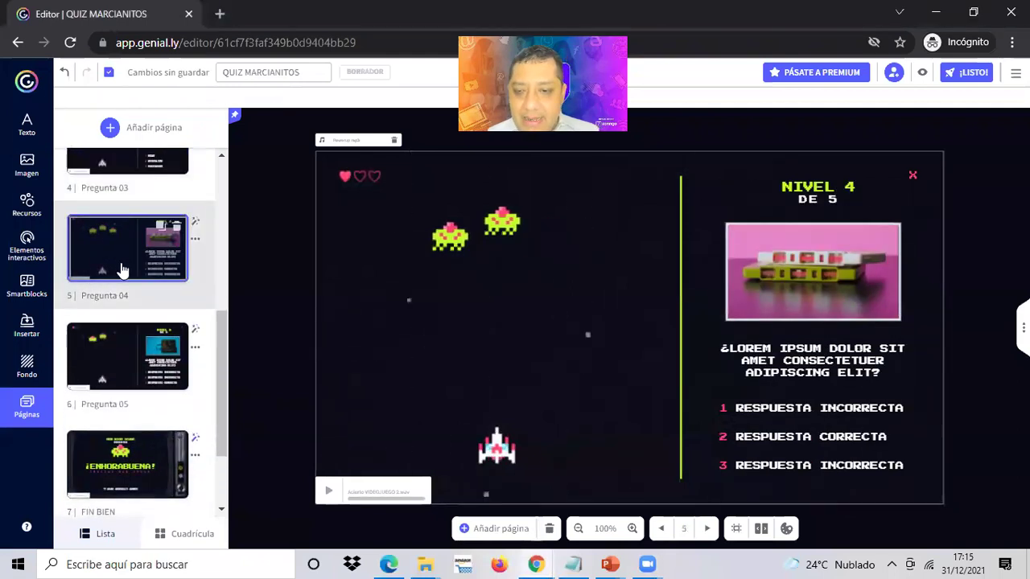
left_click(826, 270)
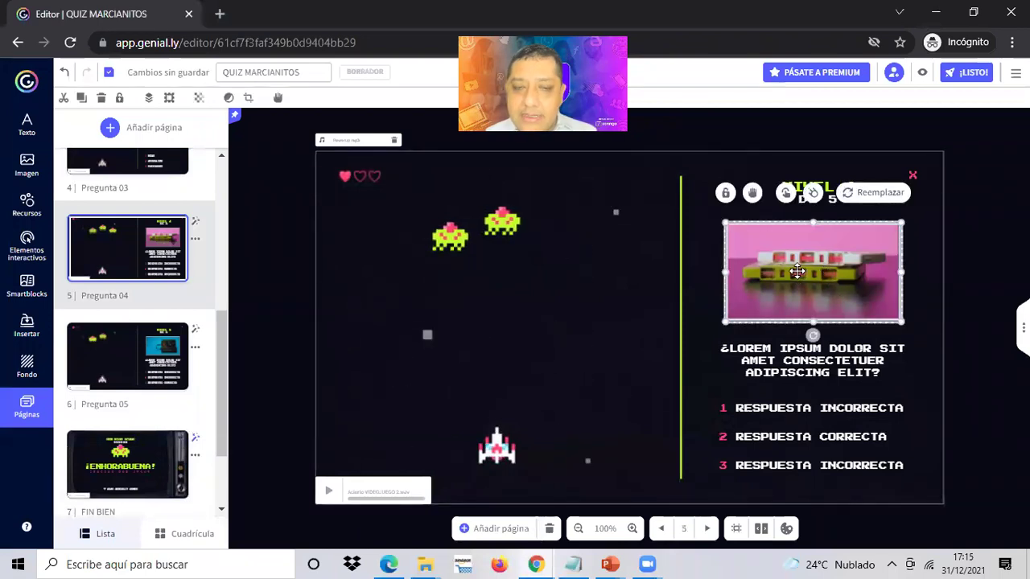
left_click(875, 193)
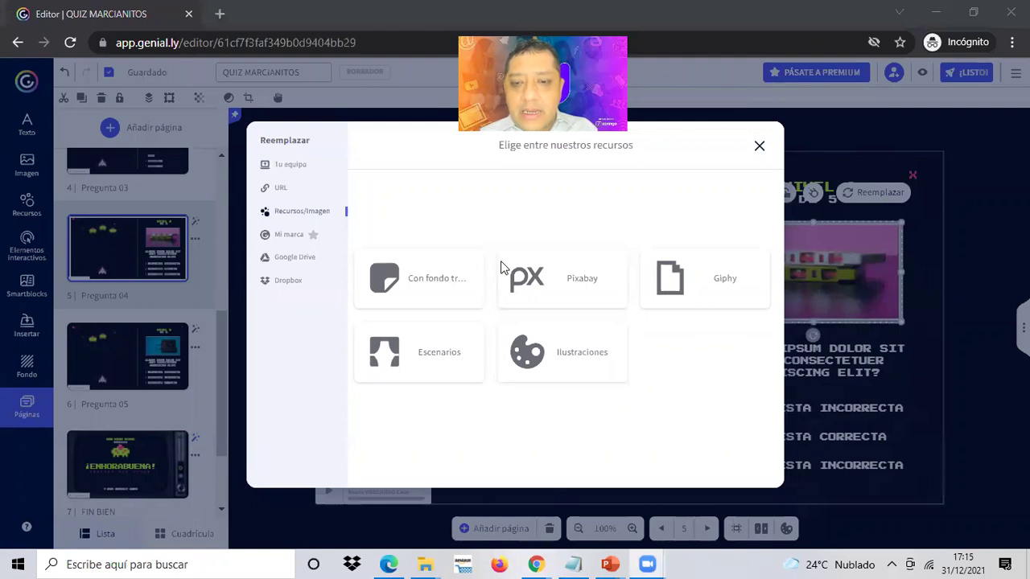
mouse_move(257, 172)
left_mouse_down()
mouse_move(330, 149)
mouse_move(245, 162)
mouse_move(256, 177)
left_mouse_up()
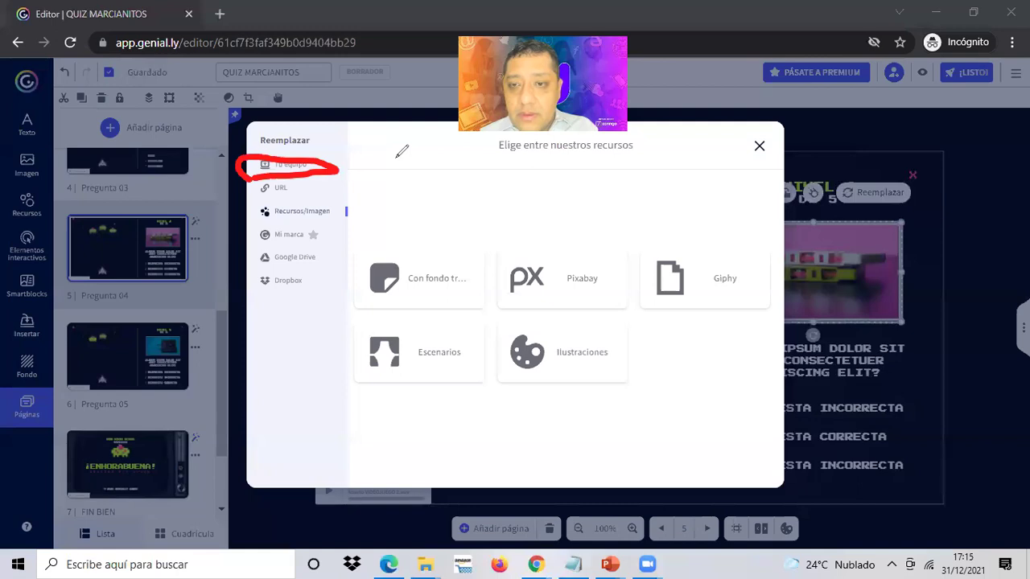
left_click(289, 167)
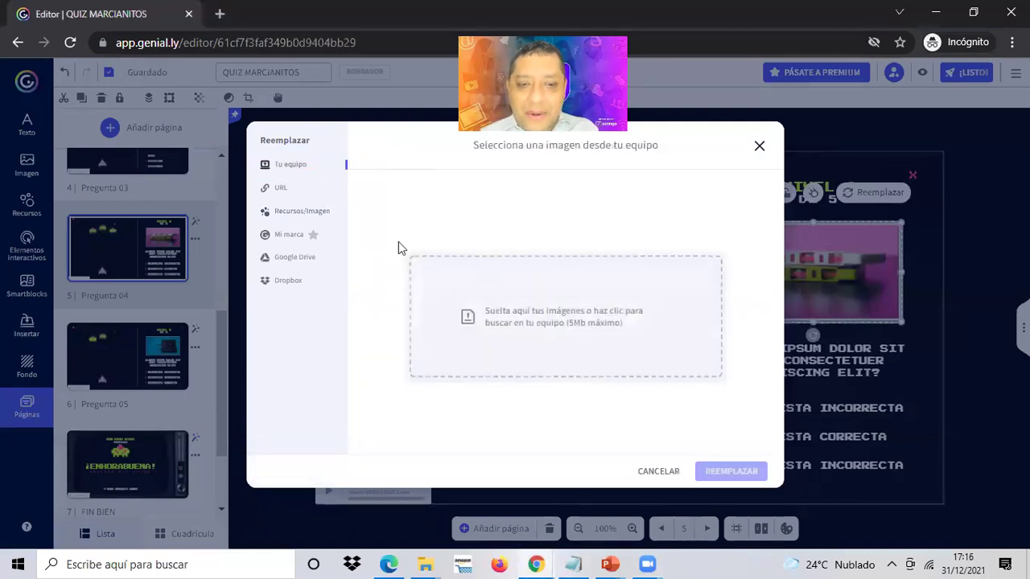
mouse_move(598, 201)
left_mouse_down()
mouse_move(720, 284)
mouse_move(640, 235)
left_mouse_up()
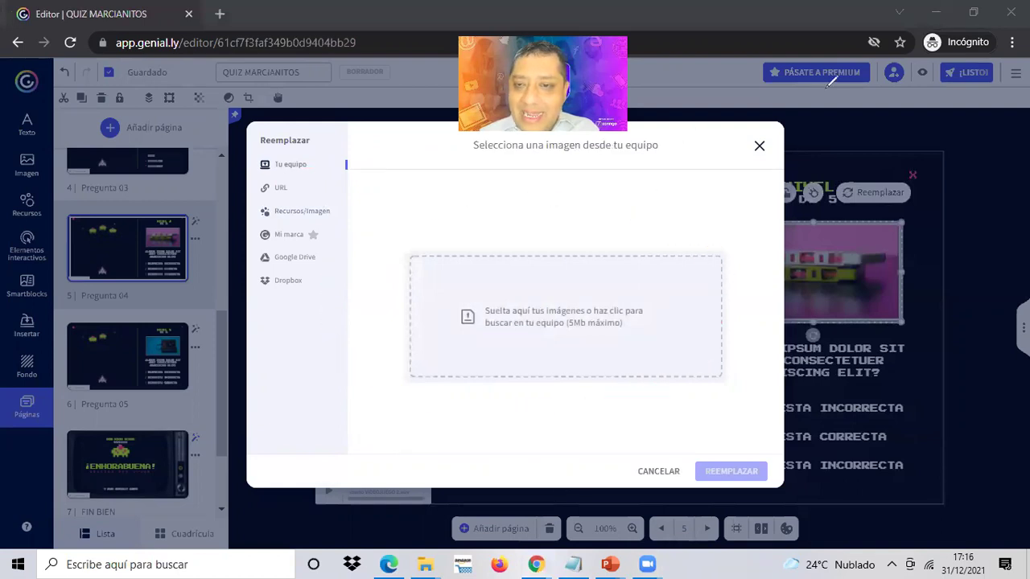
Step: Replace the level 4 picture with the IMAGENDELÓGICA file from the MATERIALES DE CLASE folder
left_click(542, 294)
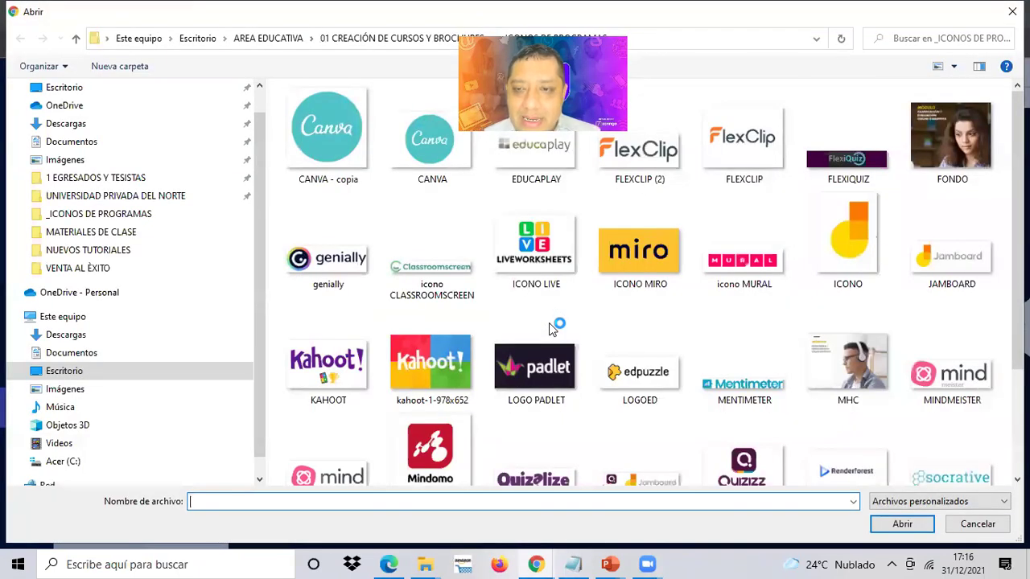
scroll(653, 326, "down", 2)
double_click(653, 326)
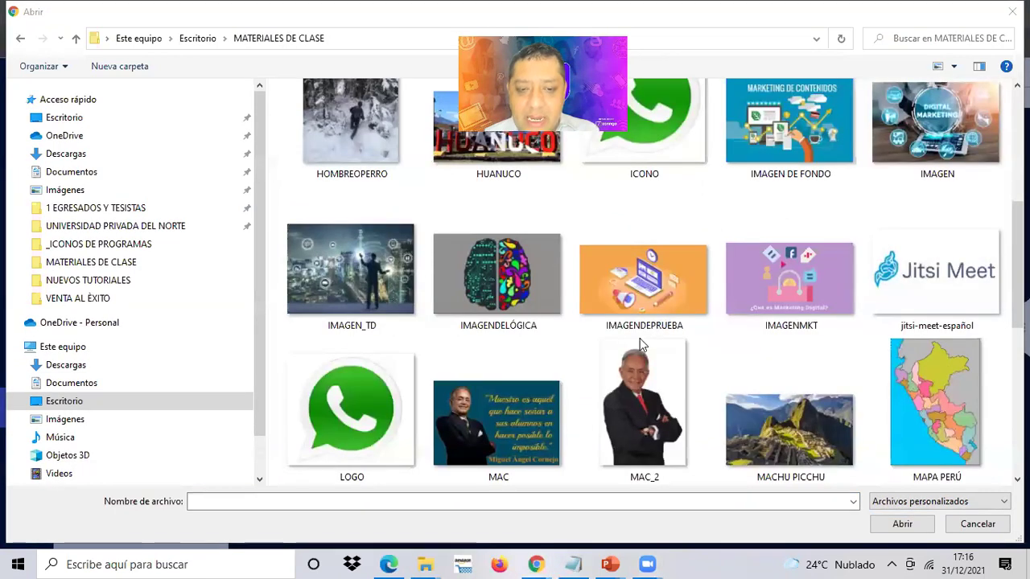
left_click(499, 278)
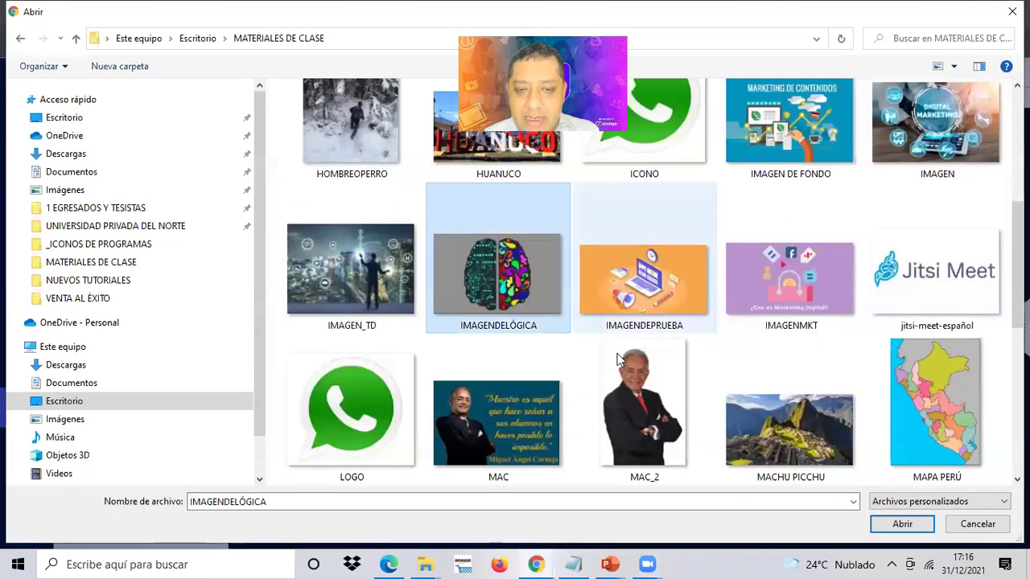
left_click(902, 525)
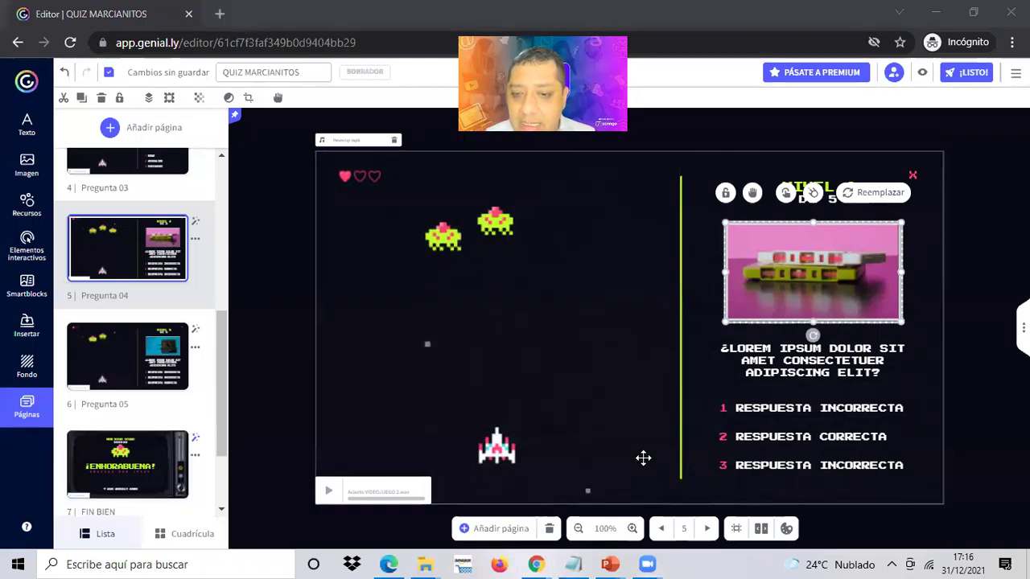
Step: Change the level 4 question text to "¿la imagen se relaciona a:?", keeping the existing question marks
double_click(797, 370)
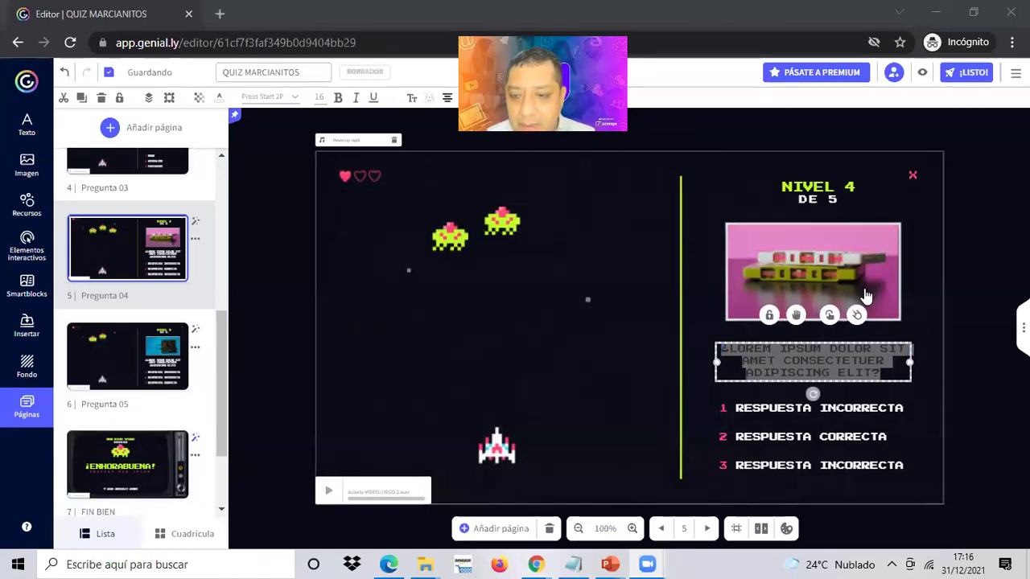
double_click(828, 366)
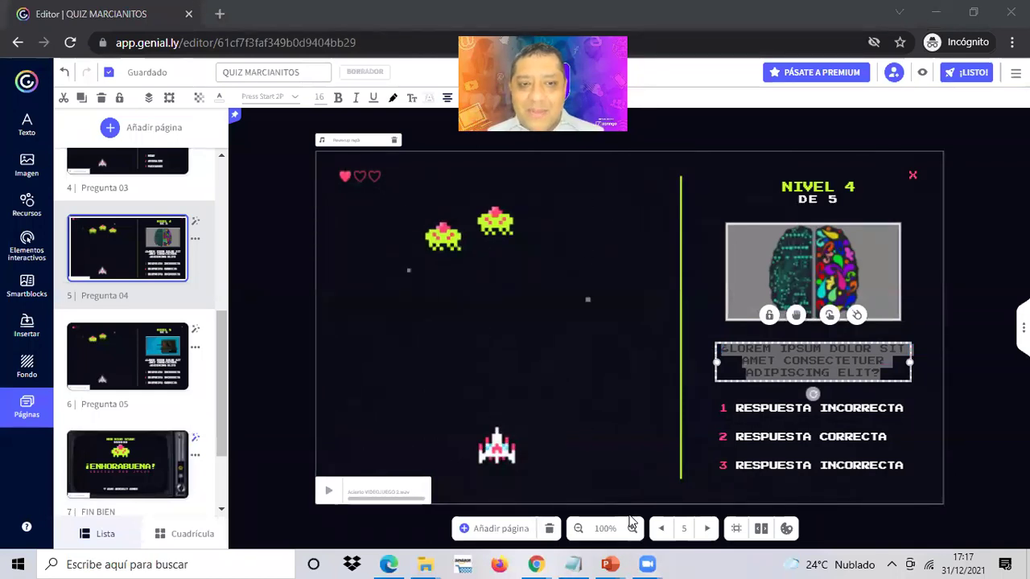
left_click_drag(869, 373, 732, 354)
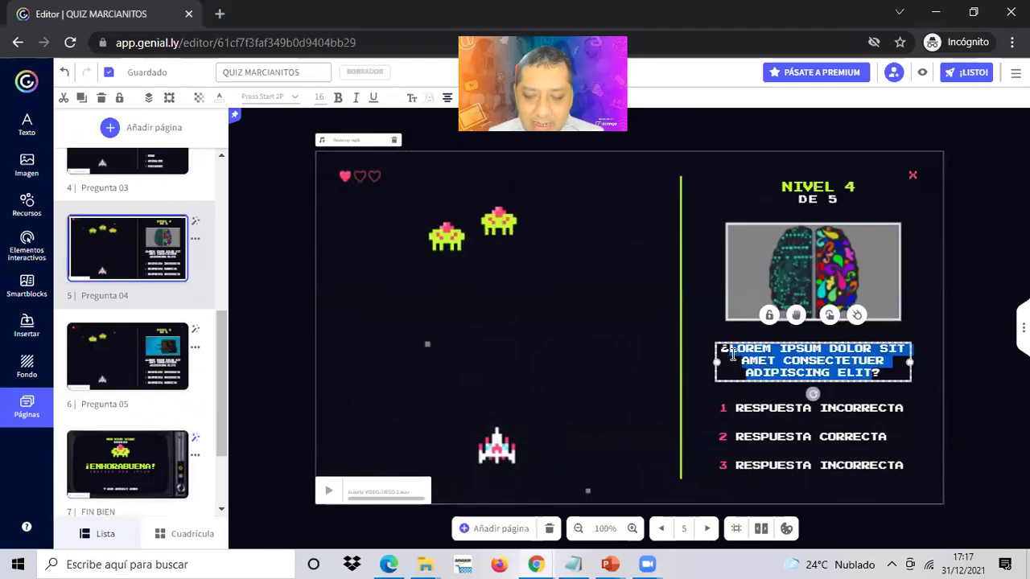
type("la imagen se re")
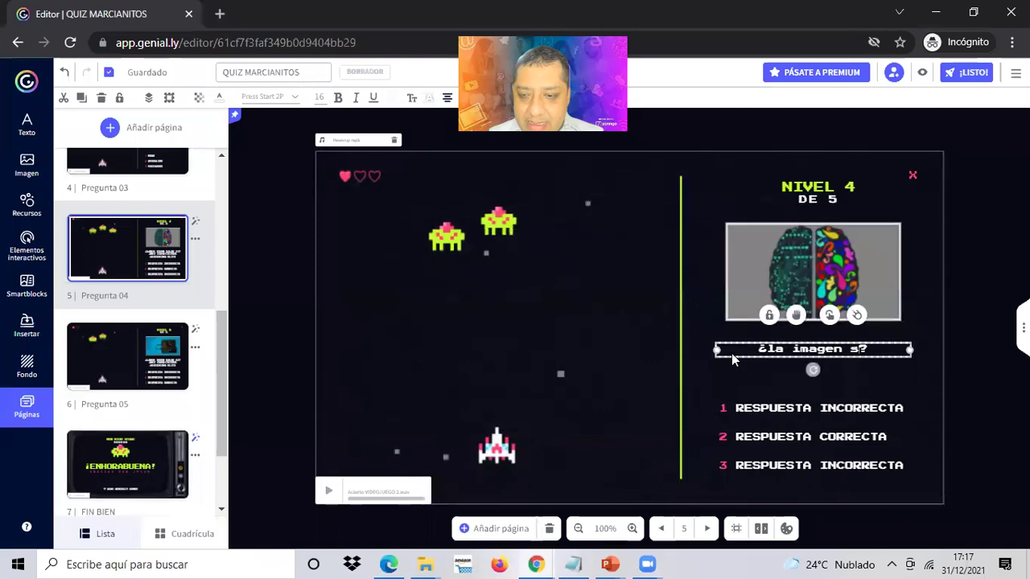
type("laciona")
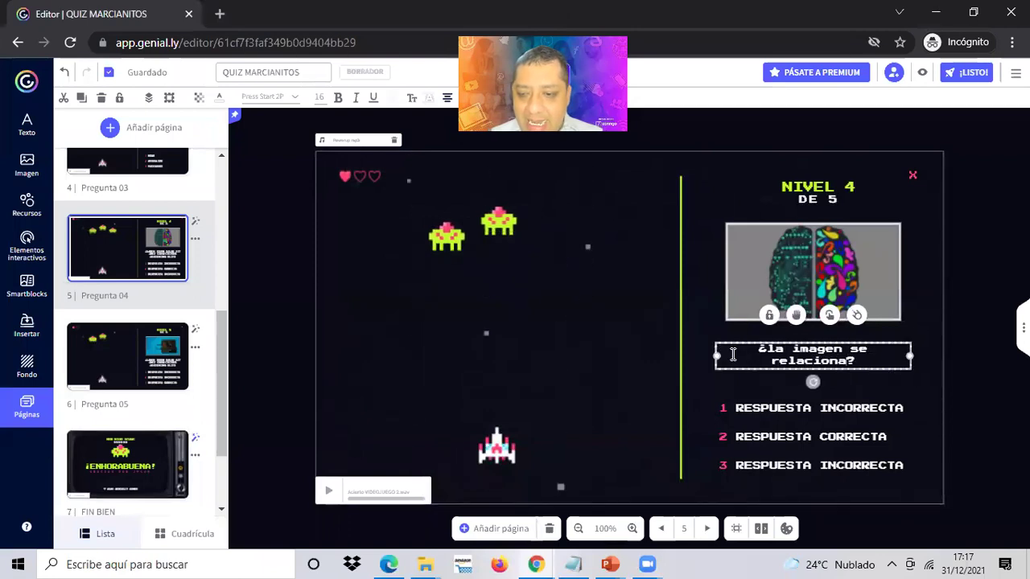
type(" a:")
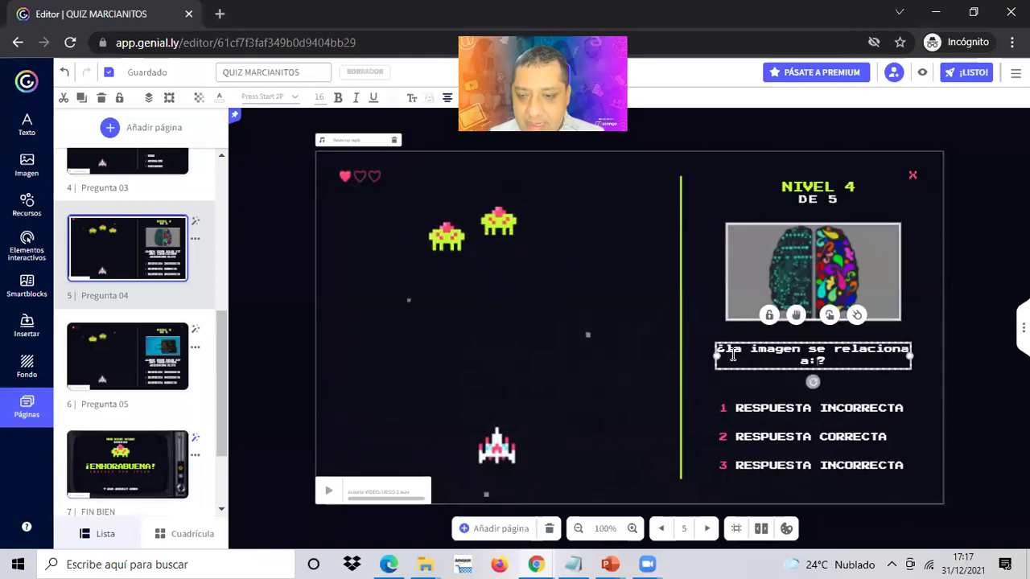
Step: Replace the first answer of the level 4 question with GAMIFICACIóN
double_click(766, 410)
type("gami")
key("BackSpace")
key("BackSpace")
key("BackSpace")
key("BackSpace")
type("GAMIFICACIóN")
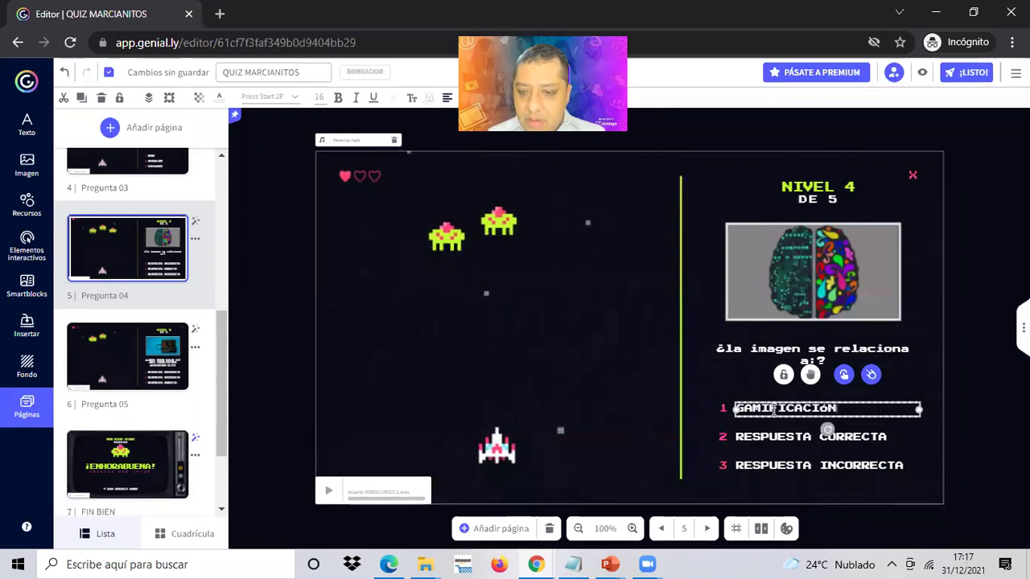
Step: Replace the third answer of the level 4 question with NEUROMARKETING and the second answer with IA
double_click(777, 466)
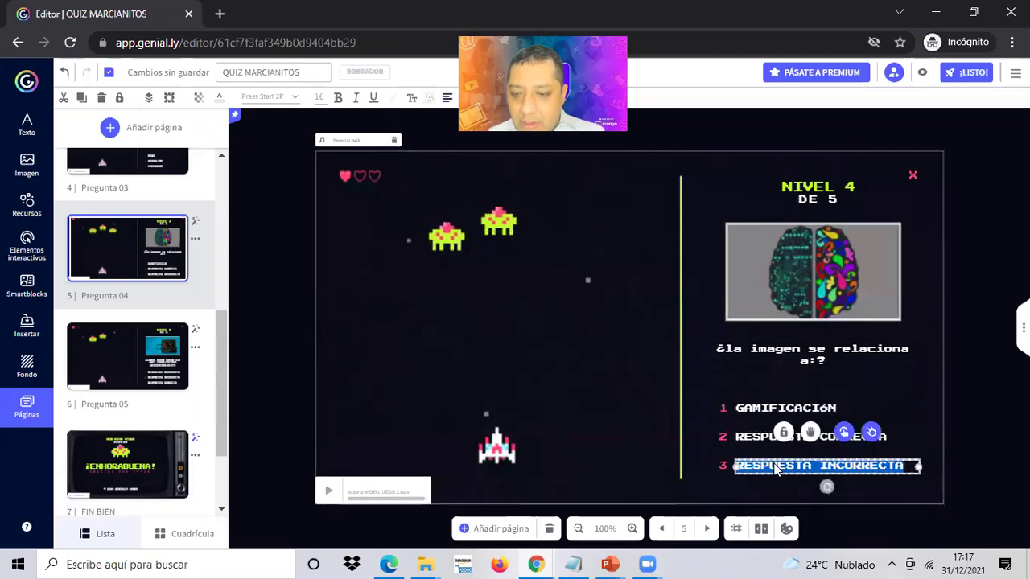
type("NEUROM")
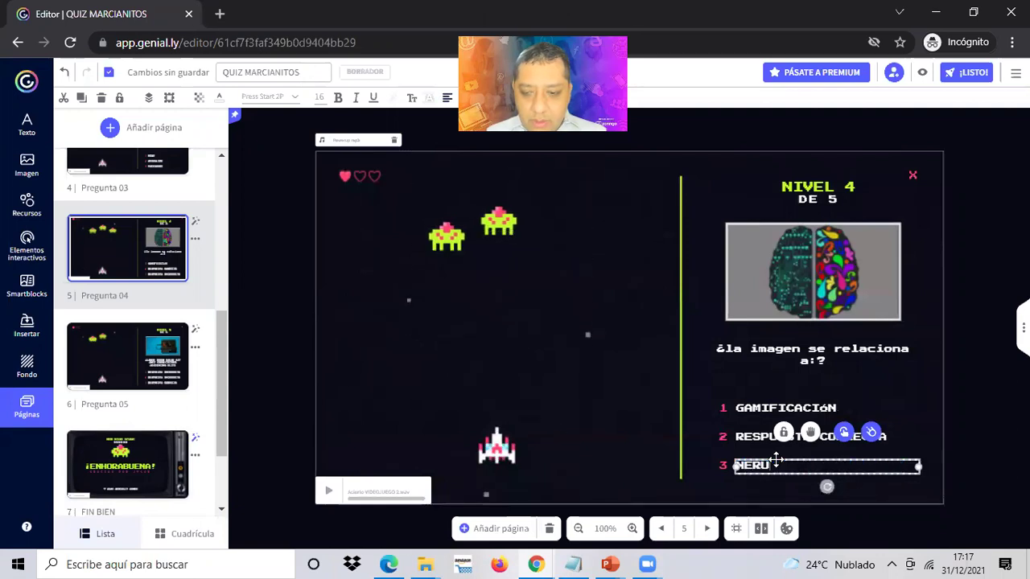
type("ARKETING")
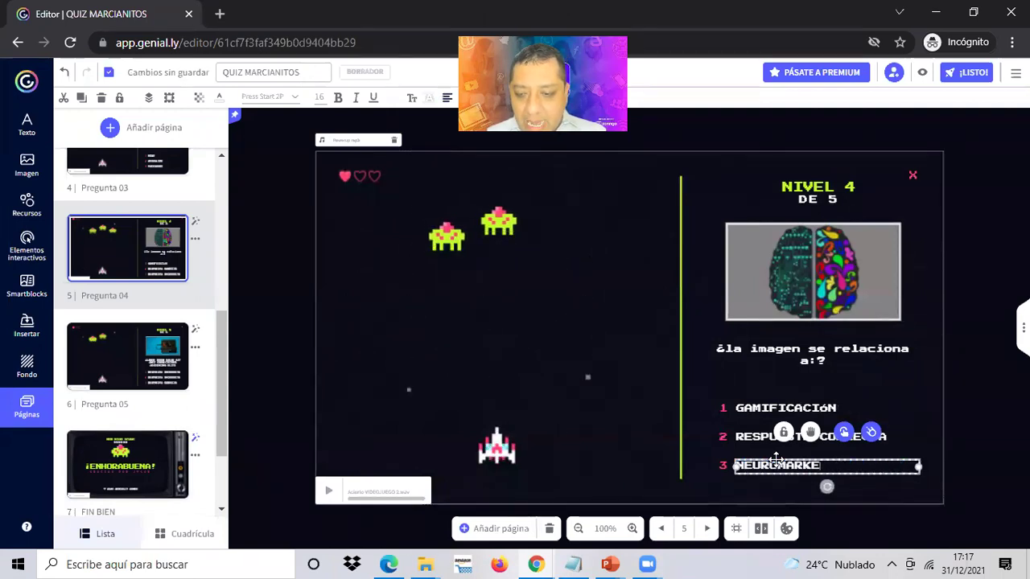
left_click(760, 436)
double_click(755, 438)
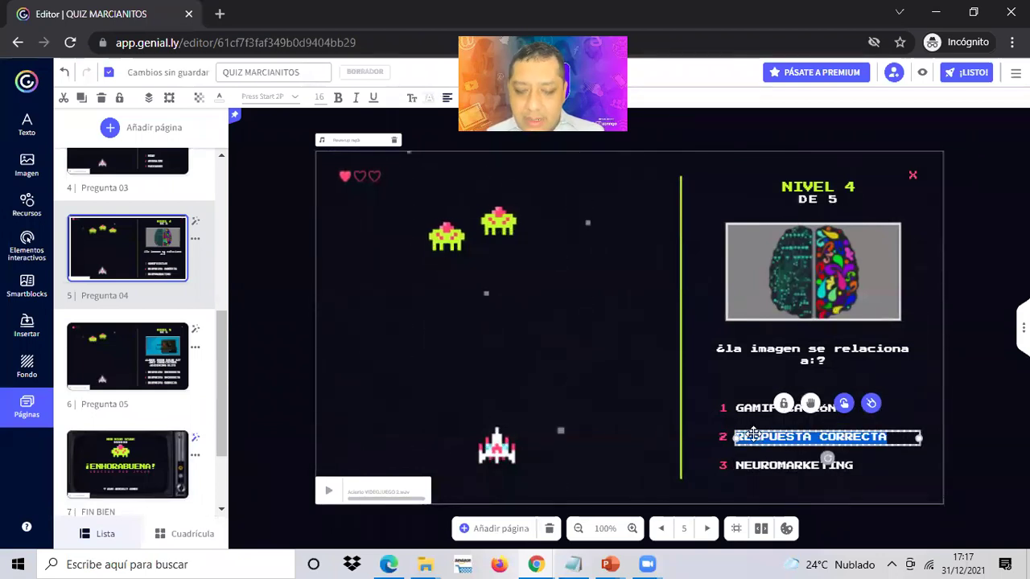
type("IA")
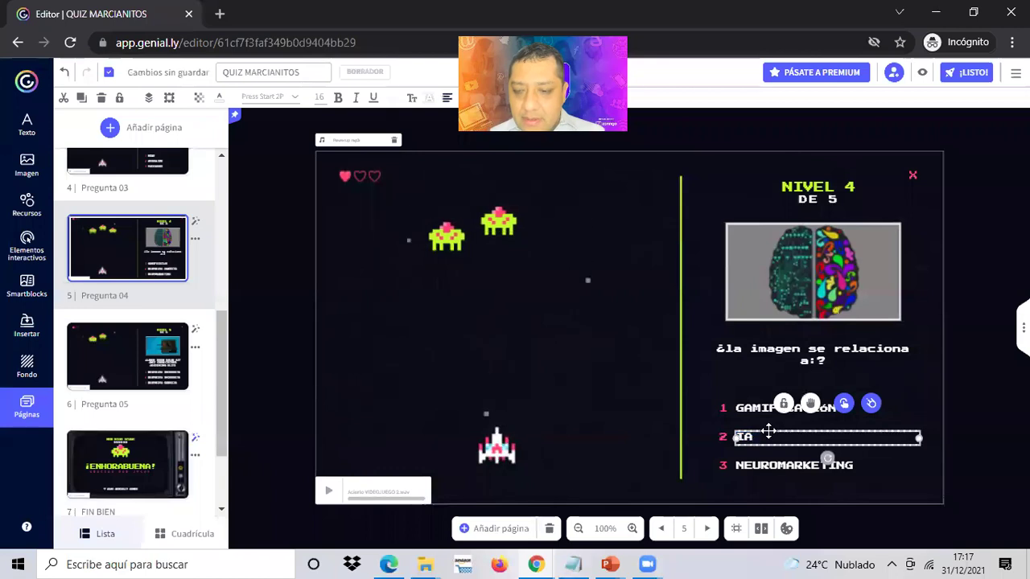
left_click(934, 377)
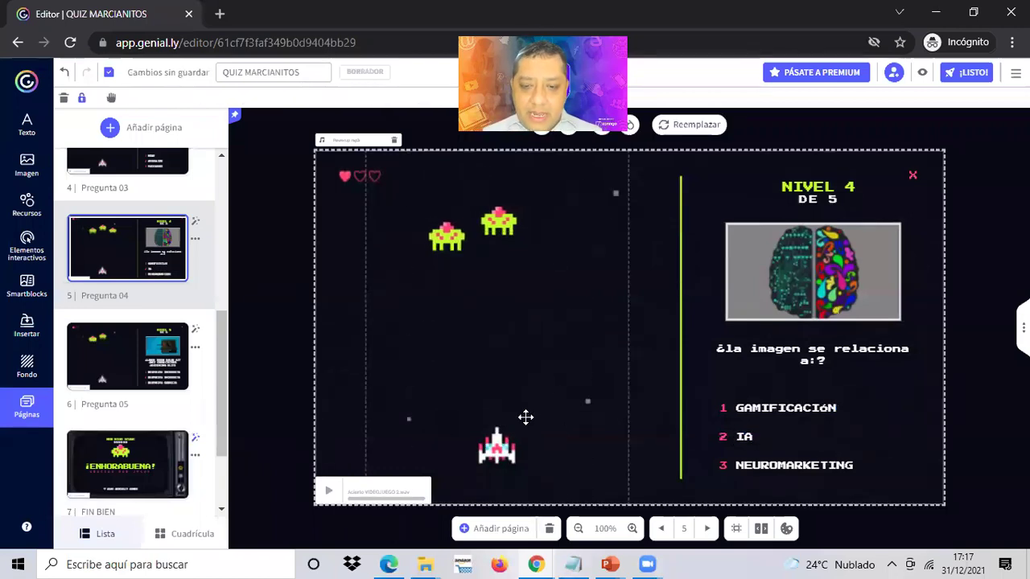
Step: Open the Pregunta 05 page and browse the computer for an image to replace its camera picture
scroll(153, 316, "down", 2)
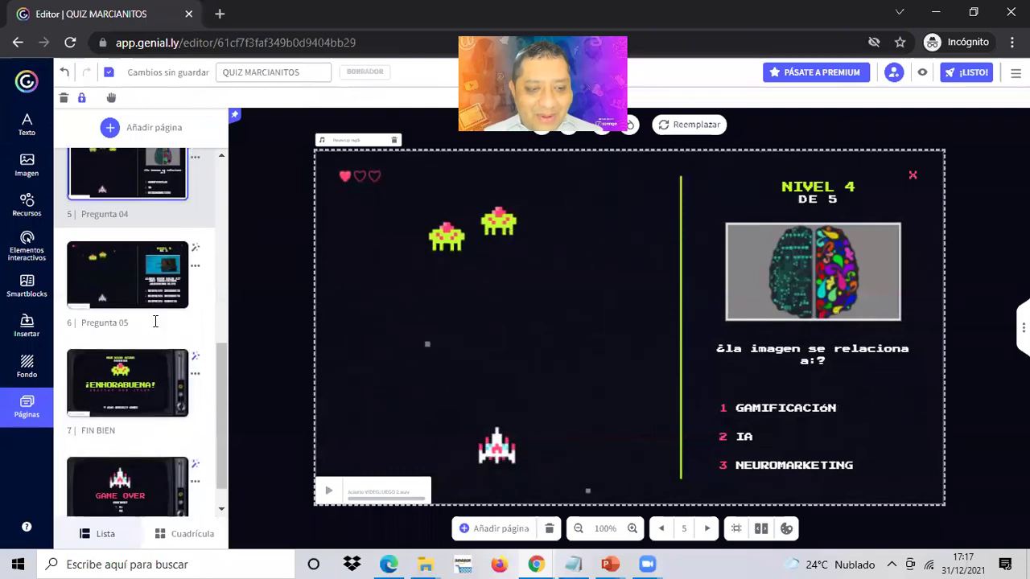
scroll(160, 328, "down", 1)
scroll(156, 328, "up", 2)
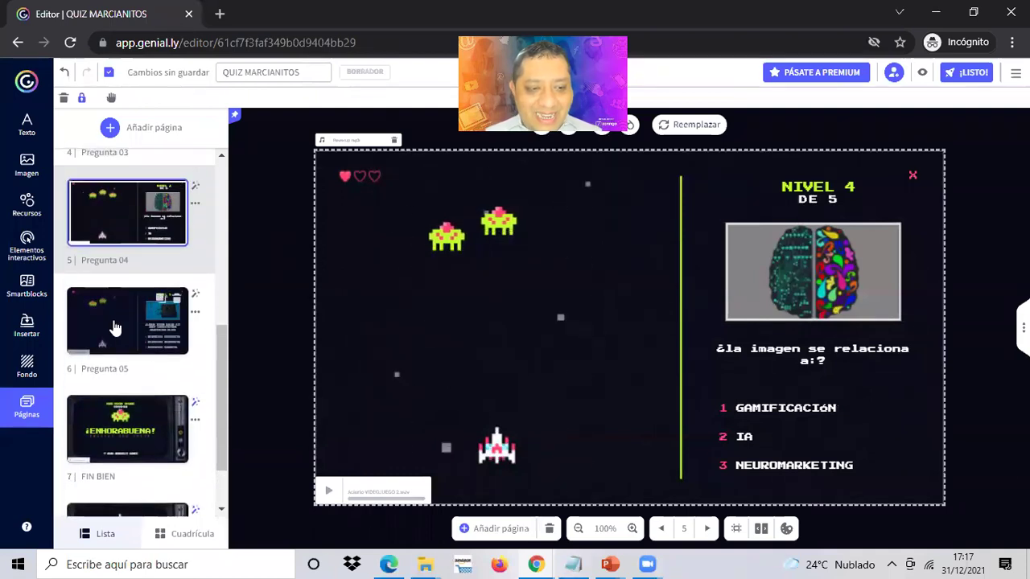
left_click(114, 326)
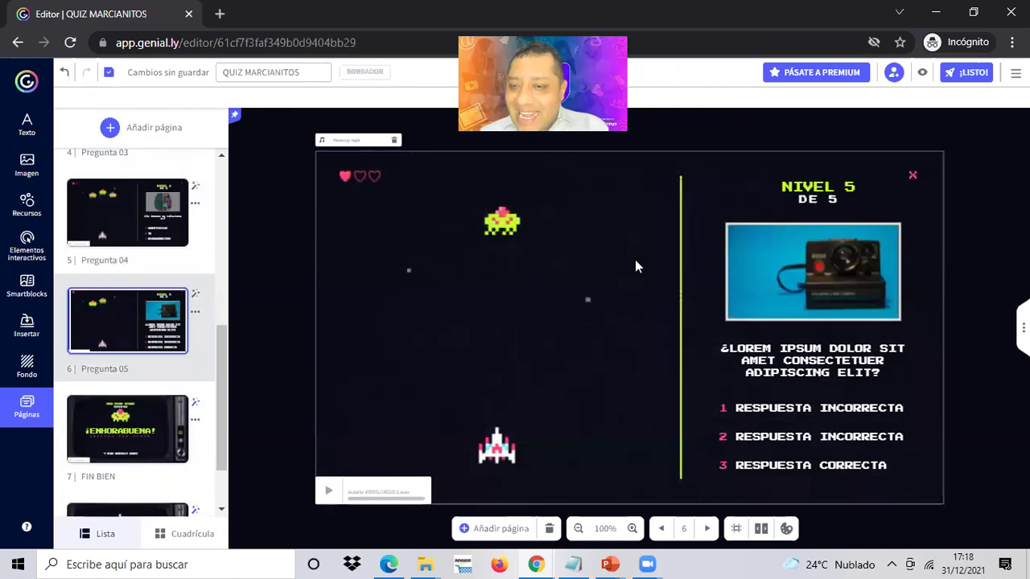
left_click(819, 256)
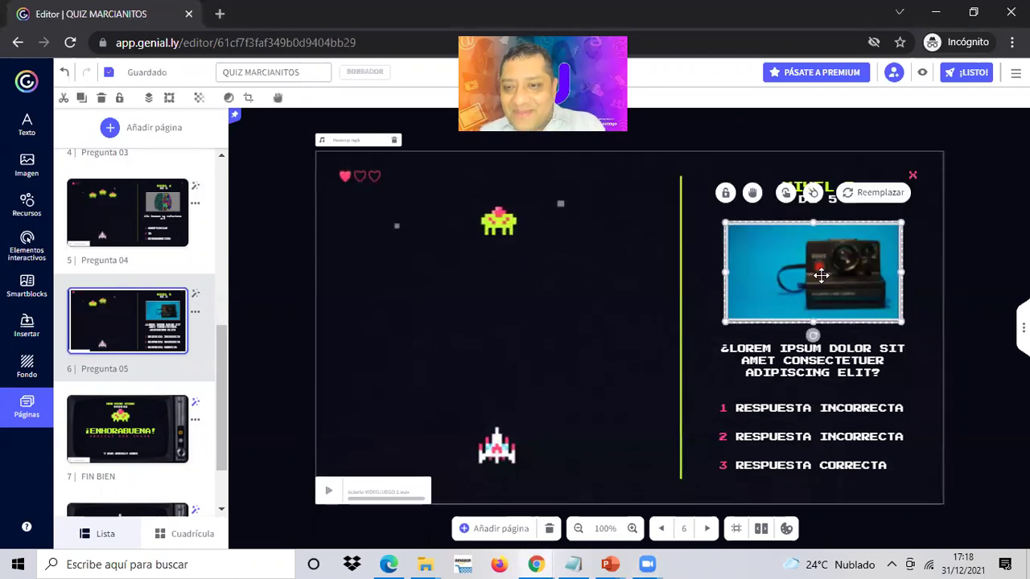
left_click(881, 193)
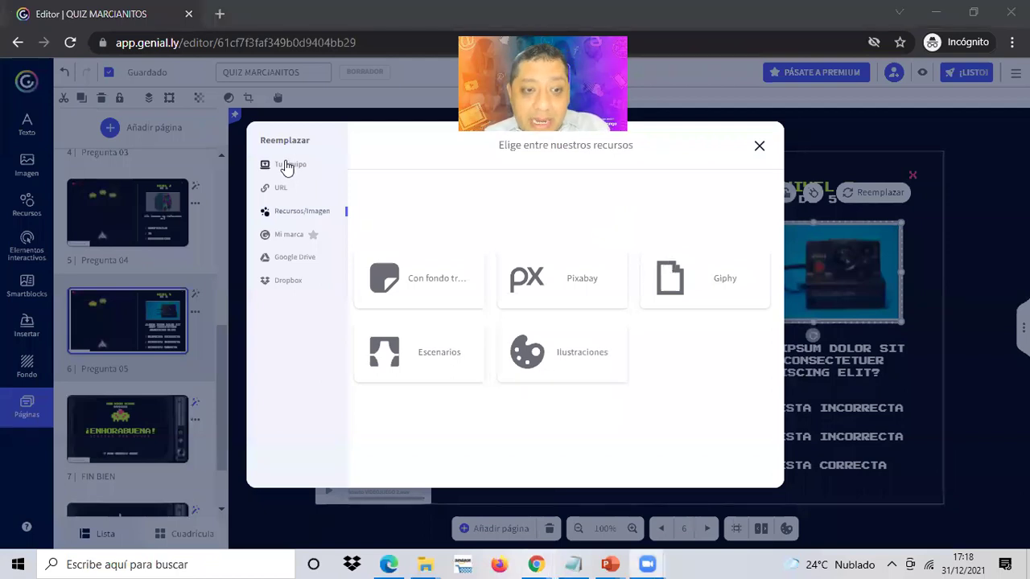
left_click(286, 167)
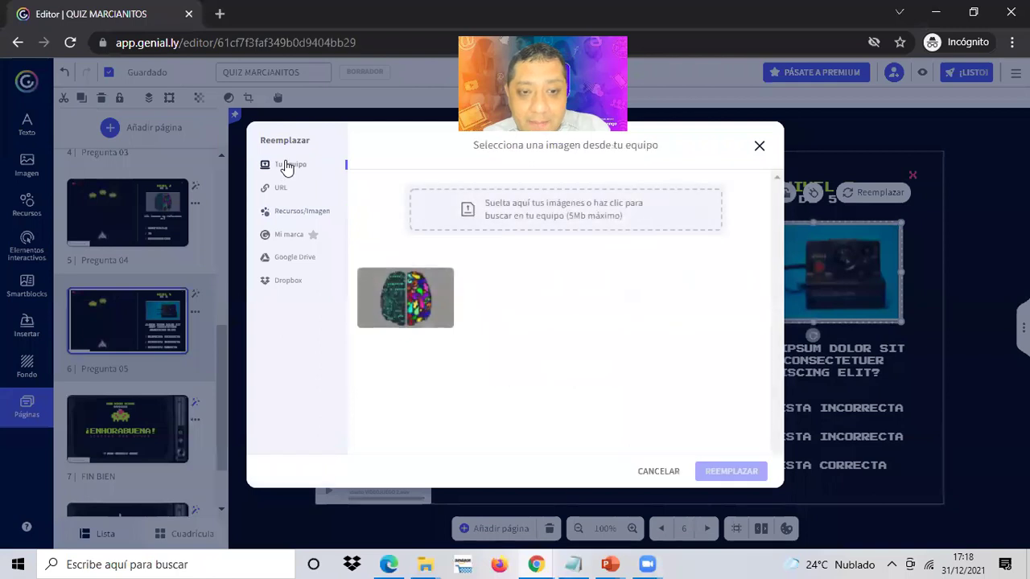
left_click(567, 219)
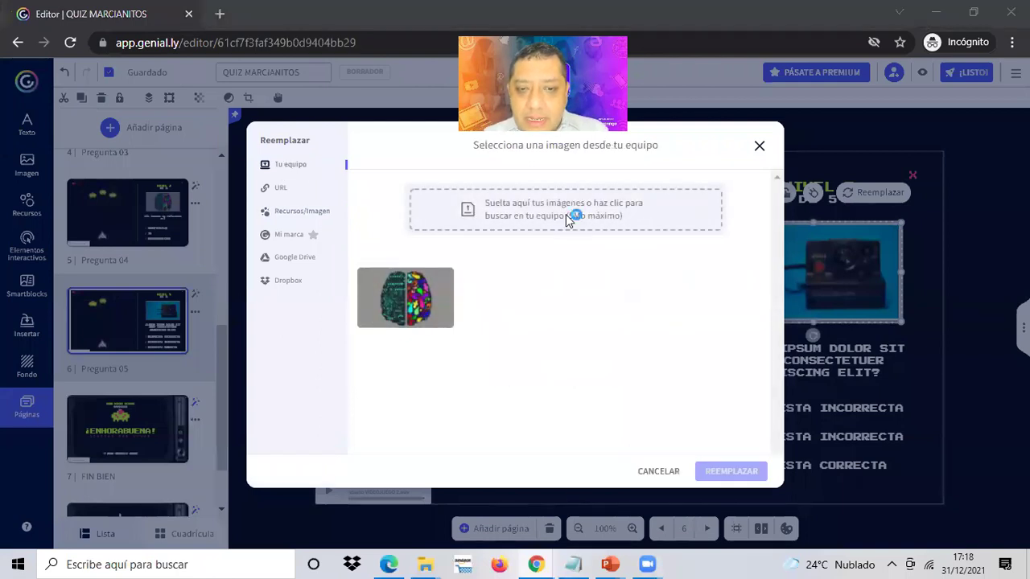
Step: Upload the MARKTING-DIGITAL file from the MATERIALES DE CLASE folder and use it as the level 5 picture
scroll(731, 243, "down", 3)
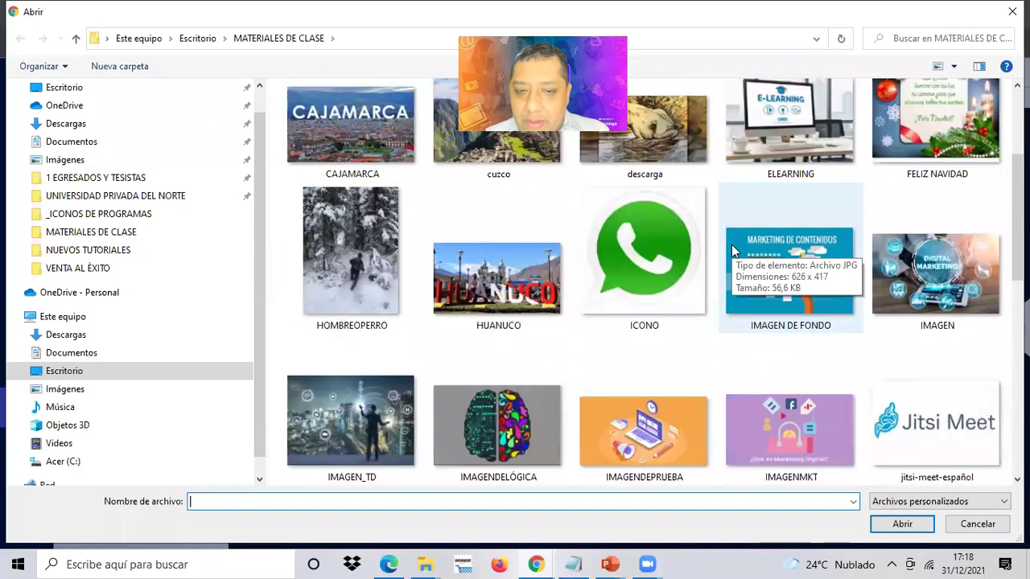
scroll(732, 244, "down", 5)
scroll(732, 245, "down", 2)
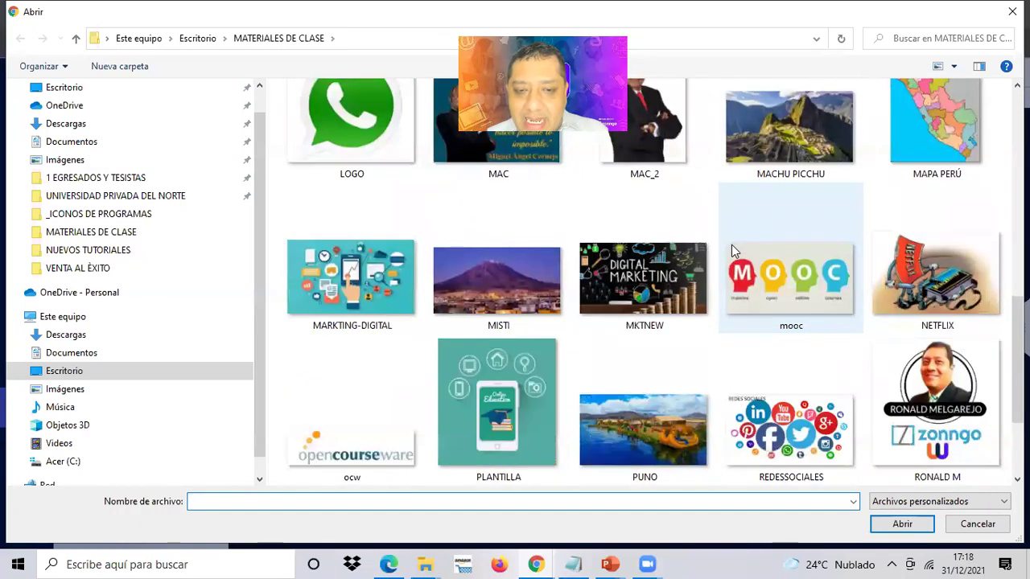
left_click(331, 264)
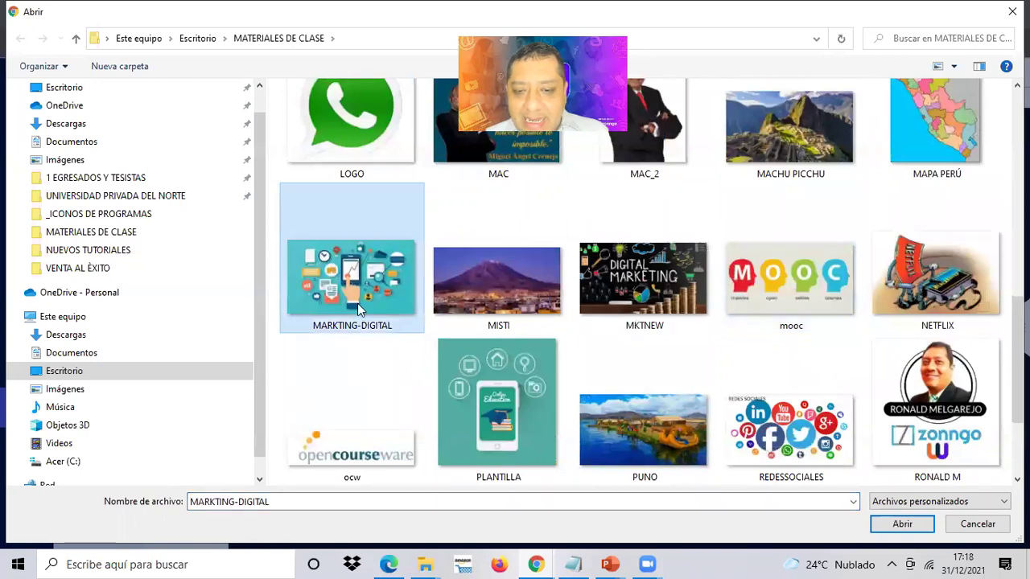
left_click(900, 524)
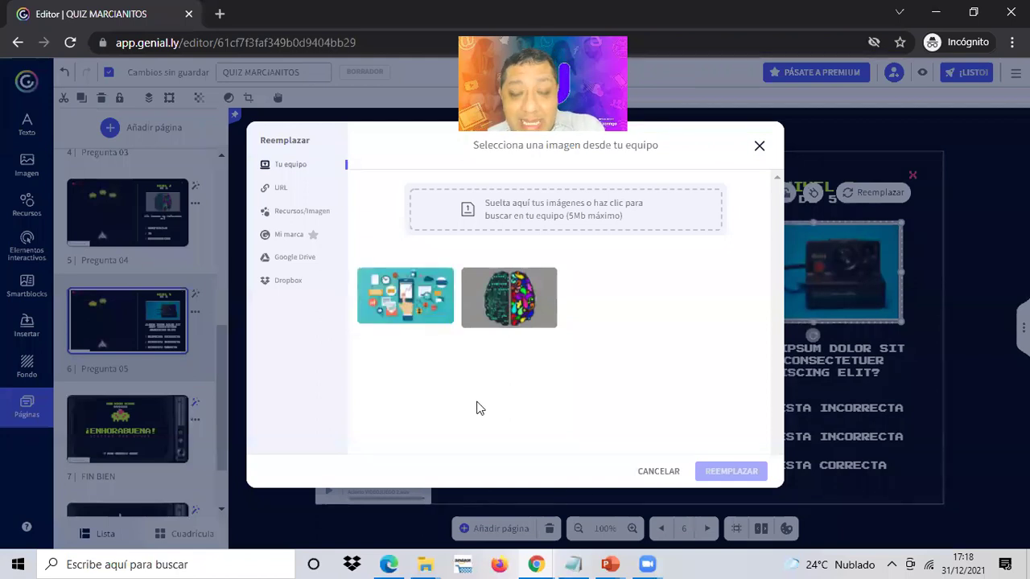
left_click(405, 296)
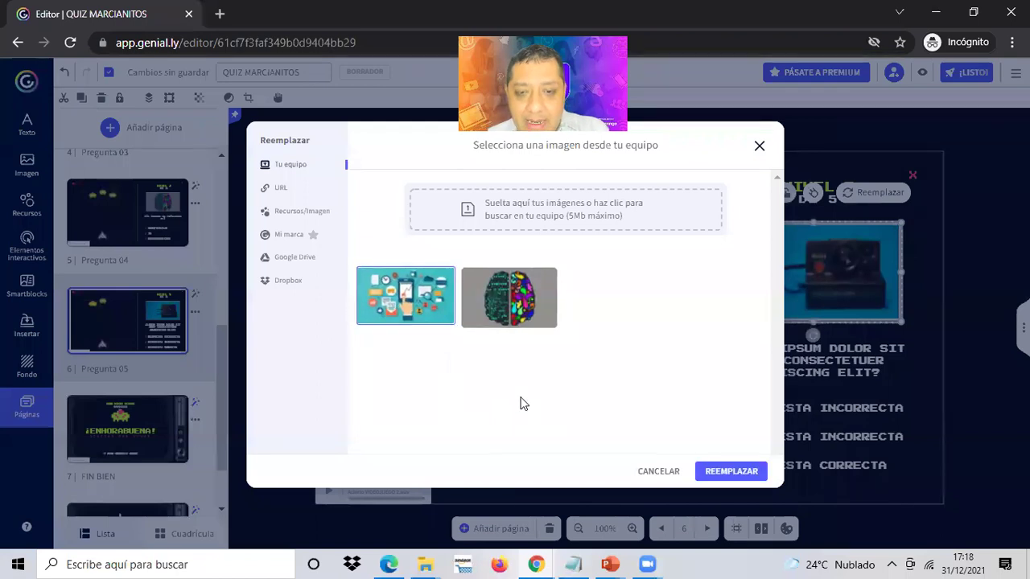
left_click(730, 469)
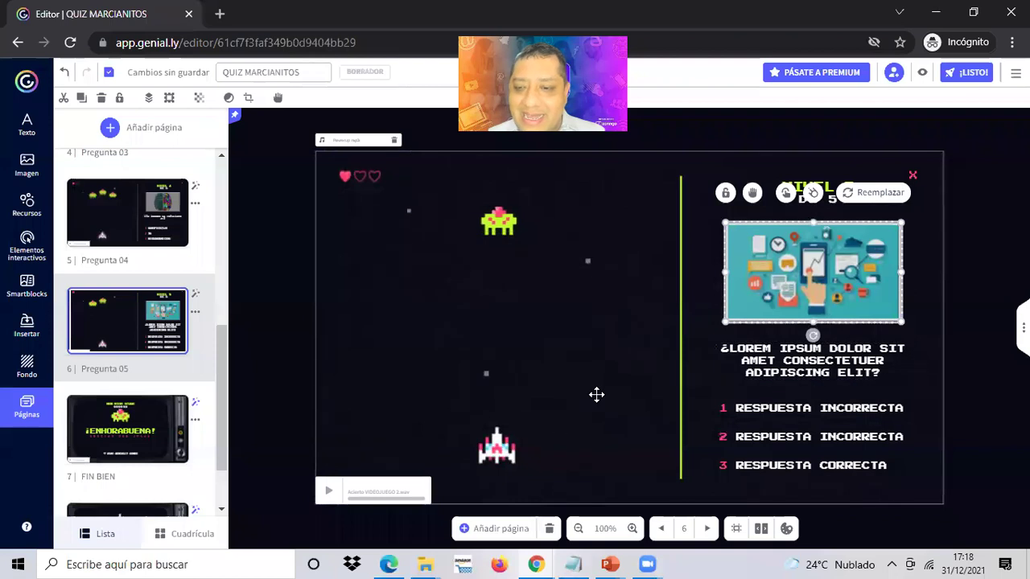
left_click(929, 319)
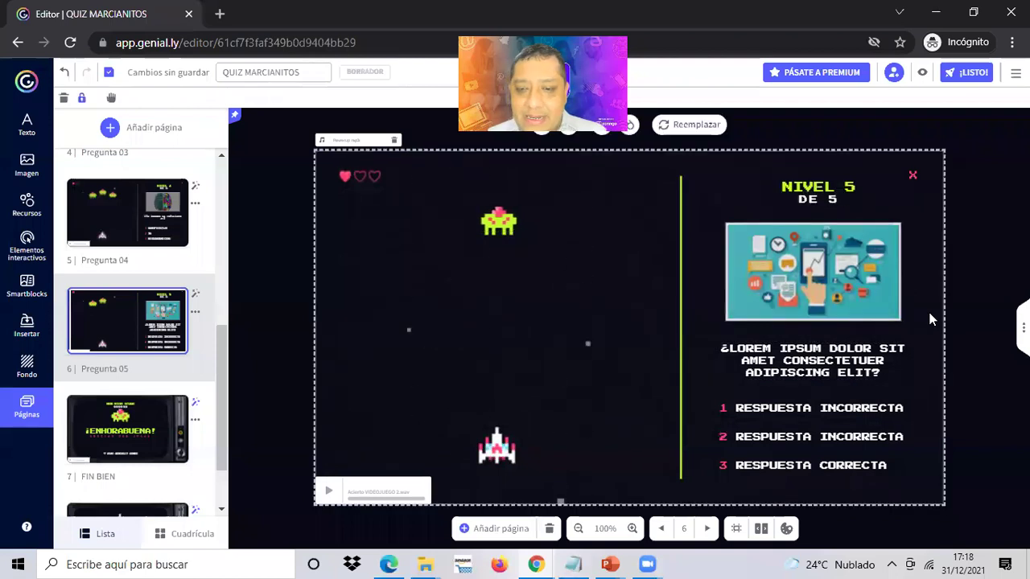
Step: Change the level 5 question text to "¿TIC CREAR PORTALES WEB?", keeping the existing question marks
scroll(146, 462, "down", 1)
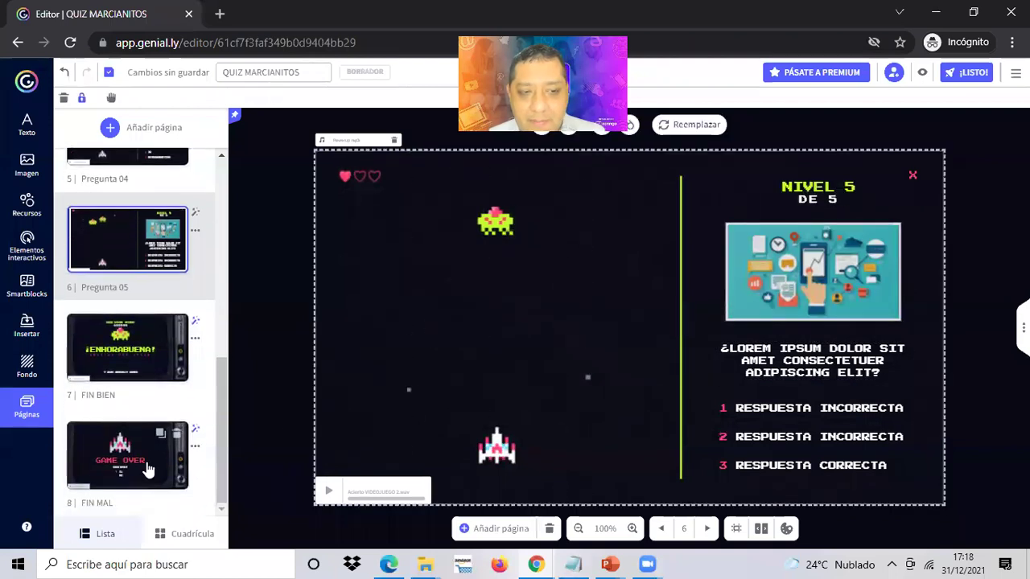
double_click(829, 371)
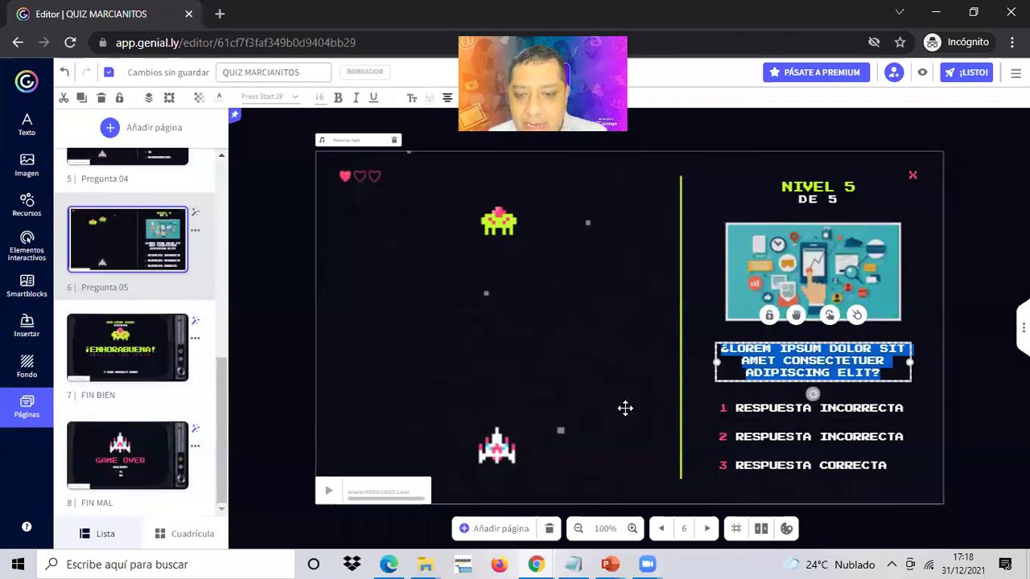
left_click(880, 373)
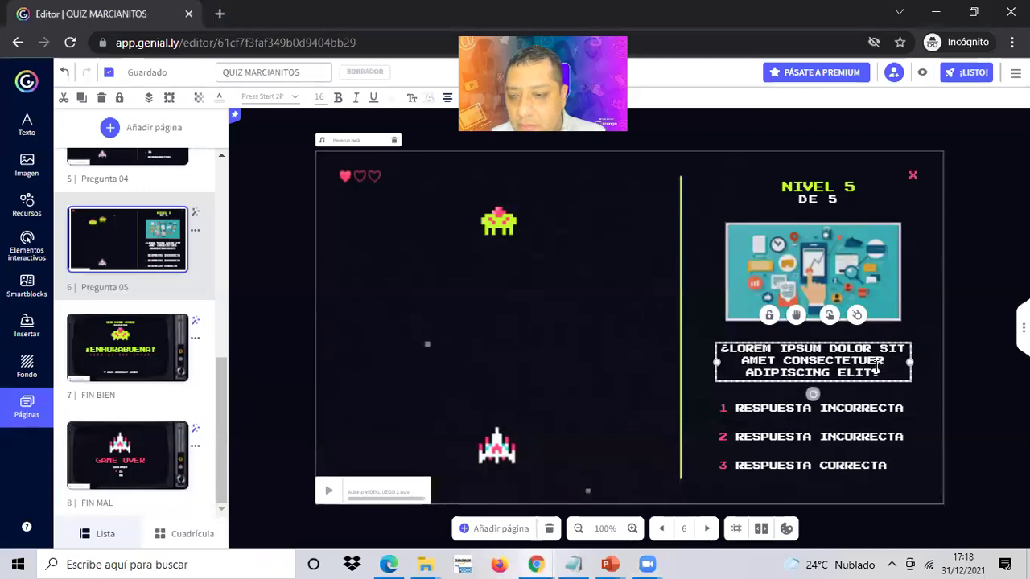
left_click_drag(880, 372, 733, 352)
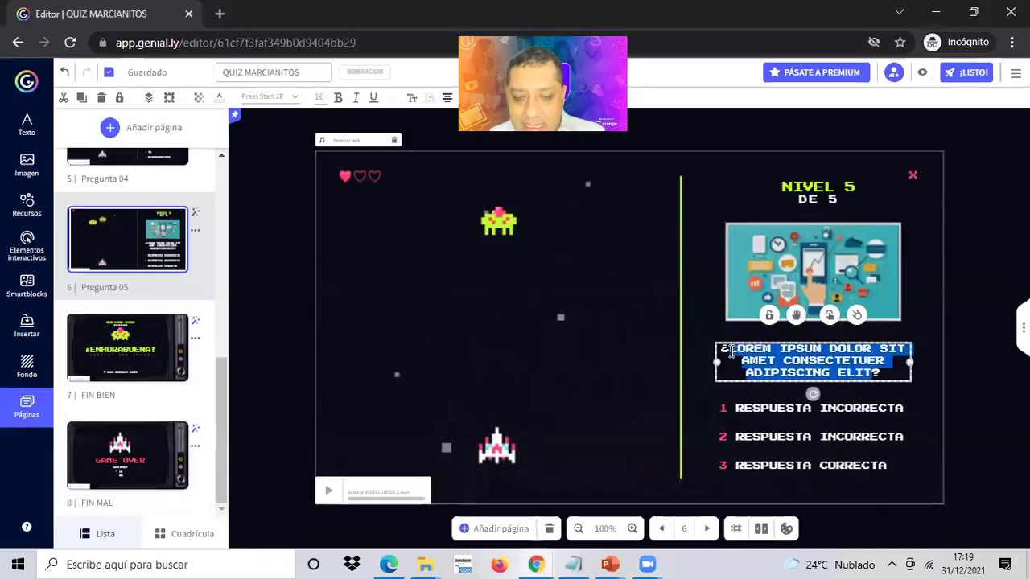
type("TIC C")
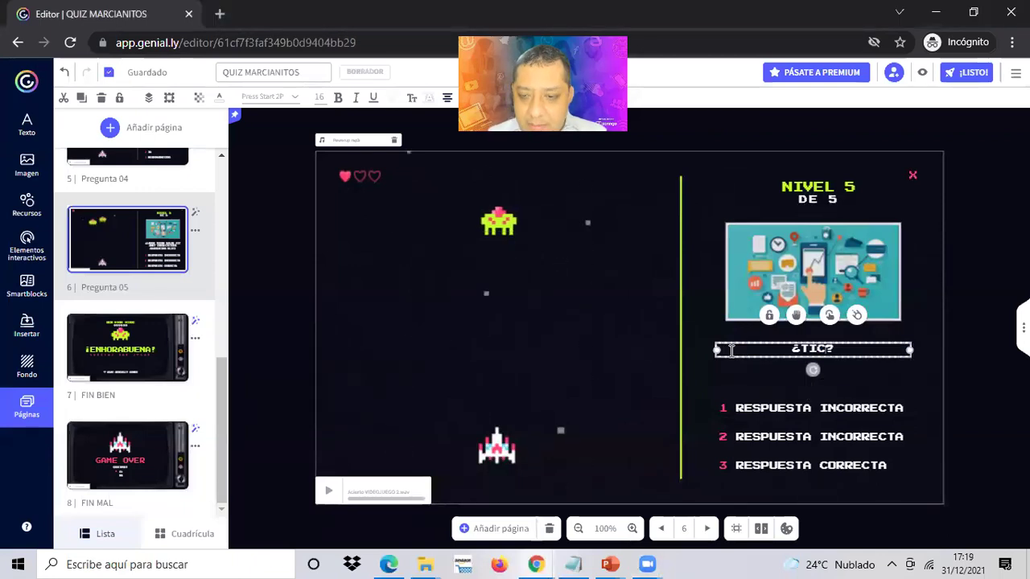
type("REAR PORTAL")
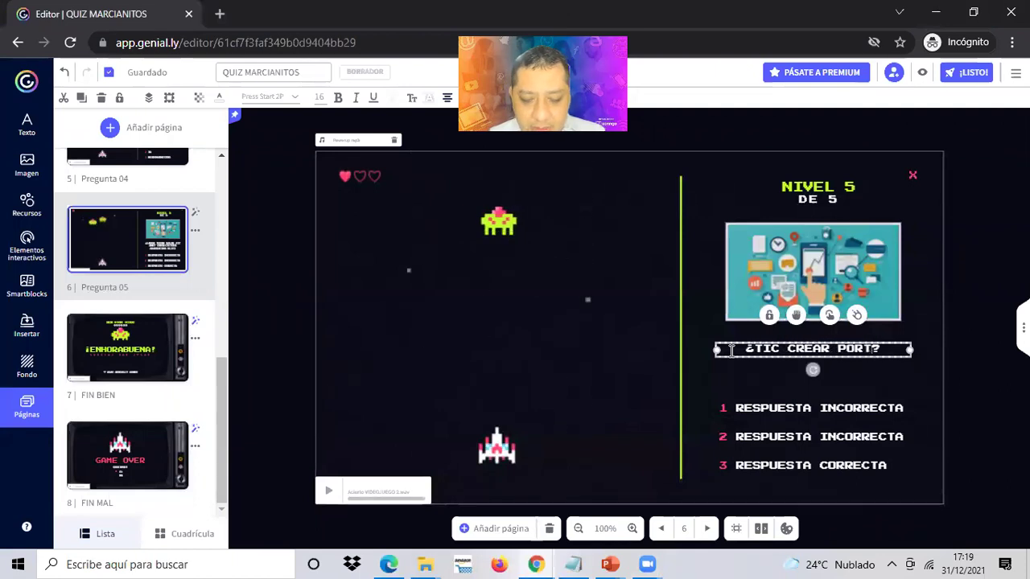
type("ES WEB")
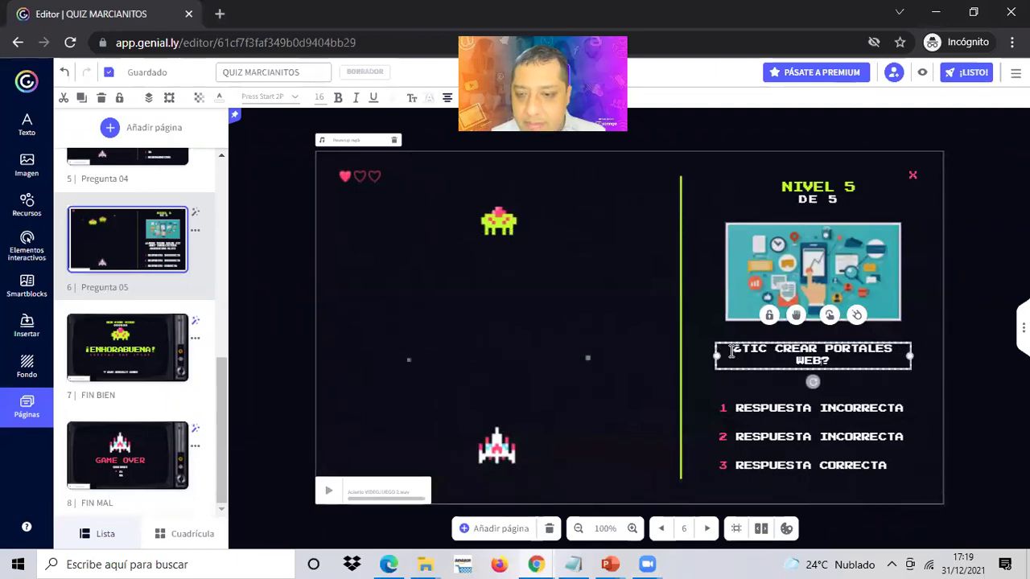
Step: Replace the three answers of the level 5 question with MINDOMO, EASELLY and WORDPRESS, in that order
double_click(773, 407)
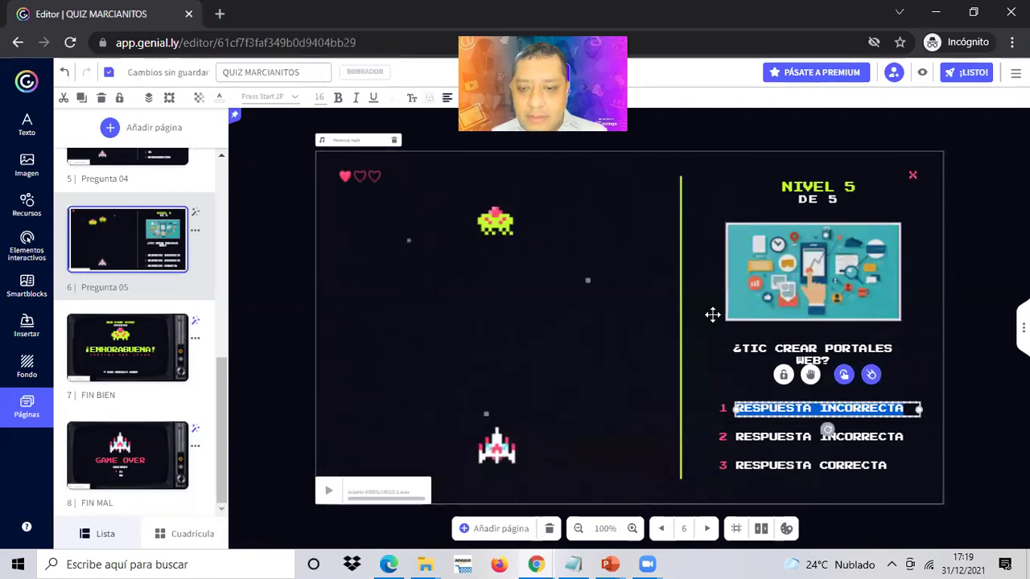
type("MINDOMO")
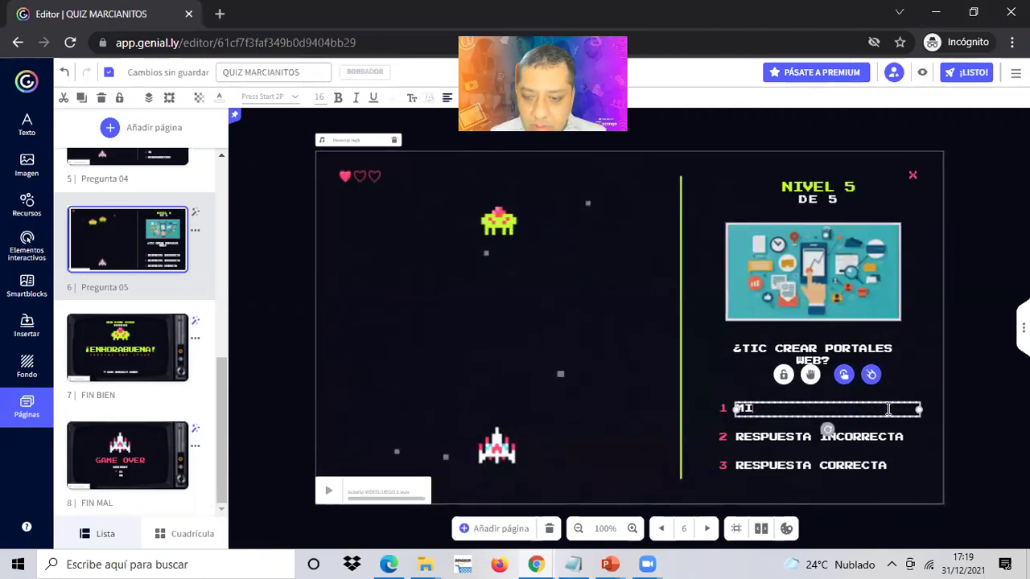
double_click(793, 437)
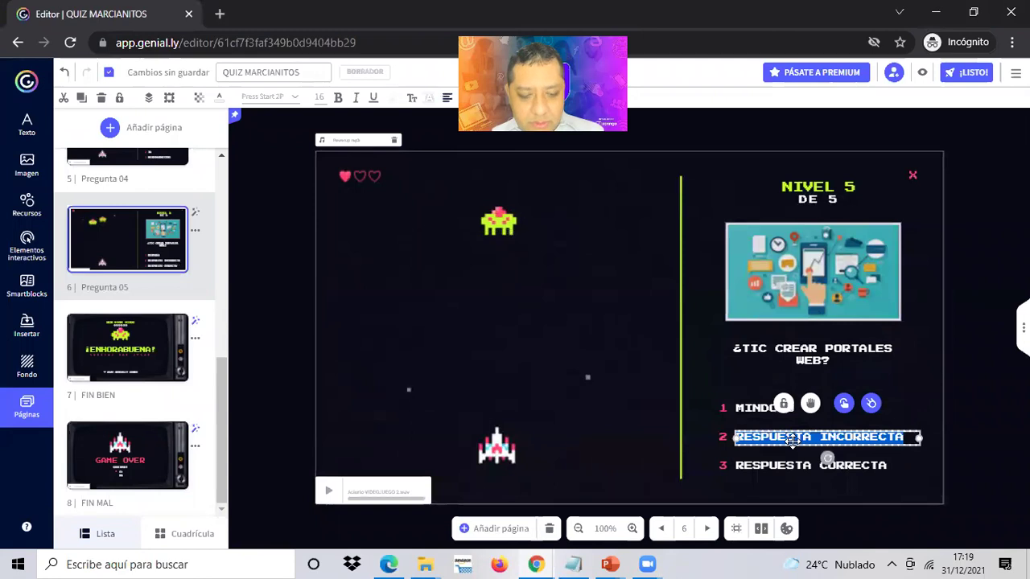
type("EA")
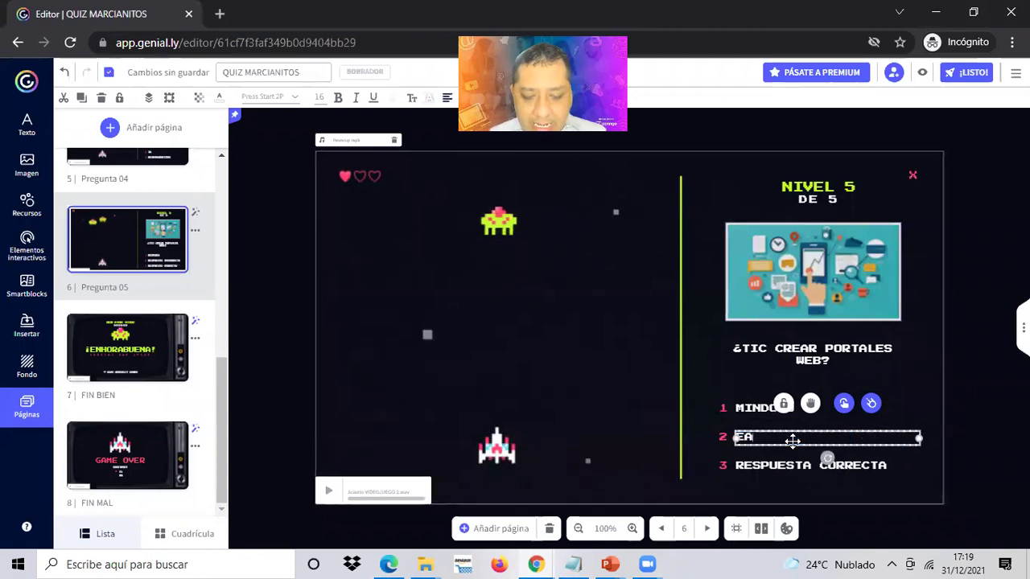
type("SELLY")
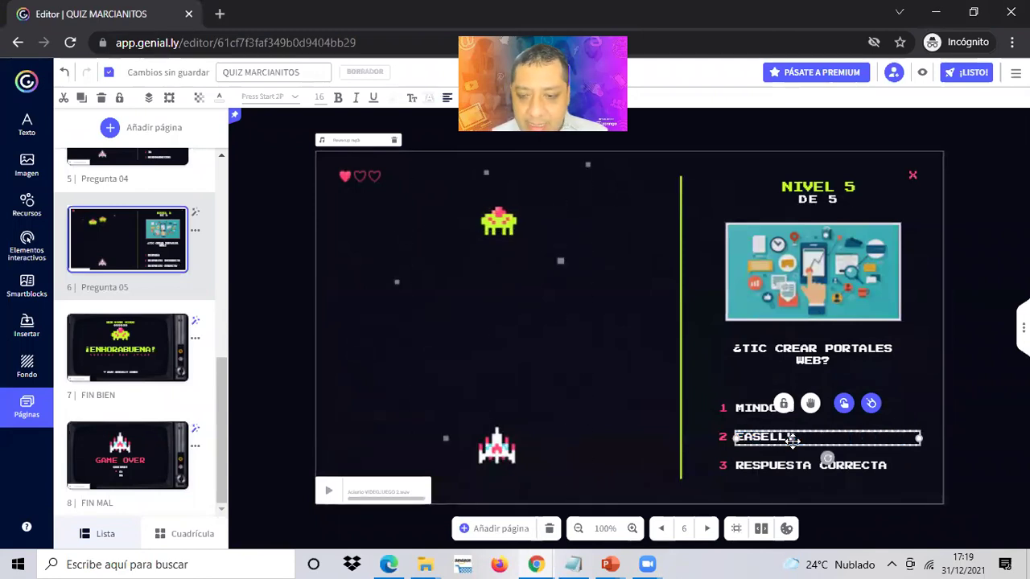
double_click(779, 467)
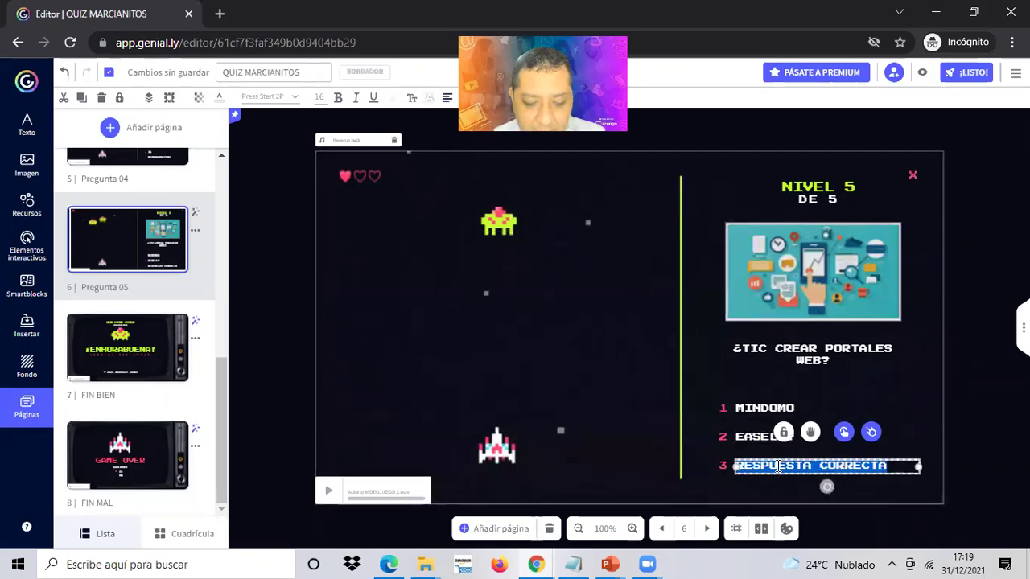
type("WORDPRESS")
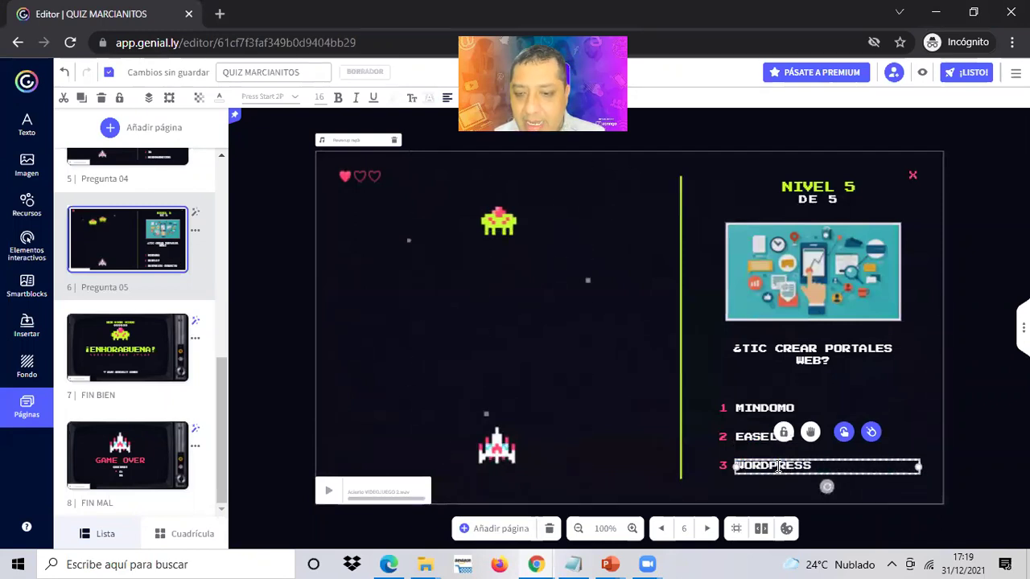
left_click(966, 423)
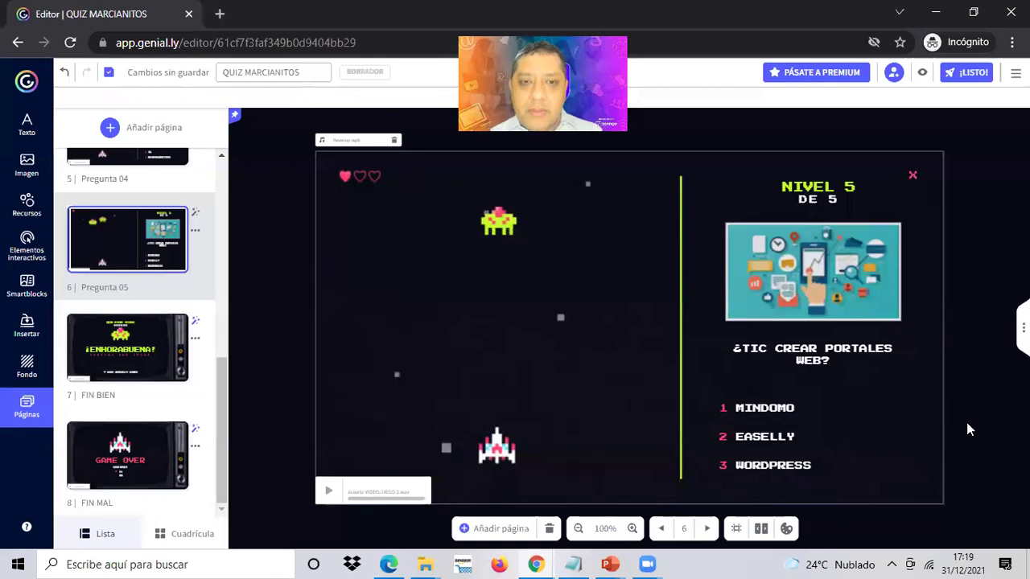
Step: Review the FIN BIEN and FIN MAL ending pages, and return to the Portada page
mouse_move(112, 360)
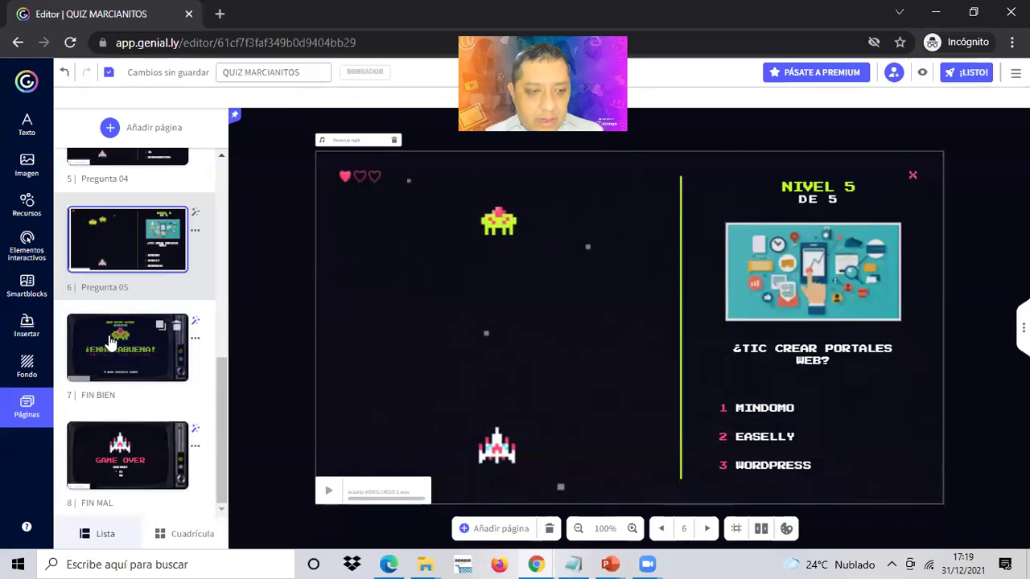
left_click(117, 353)
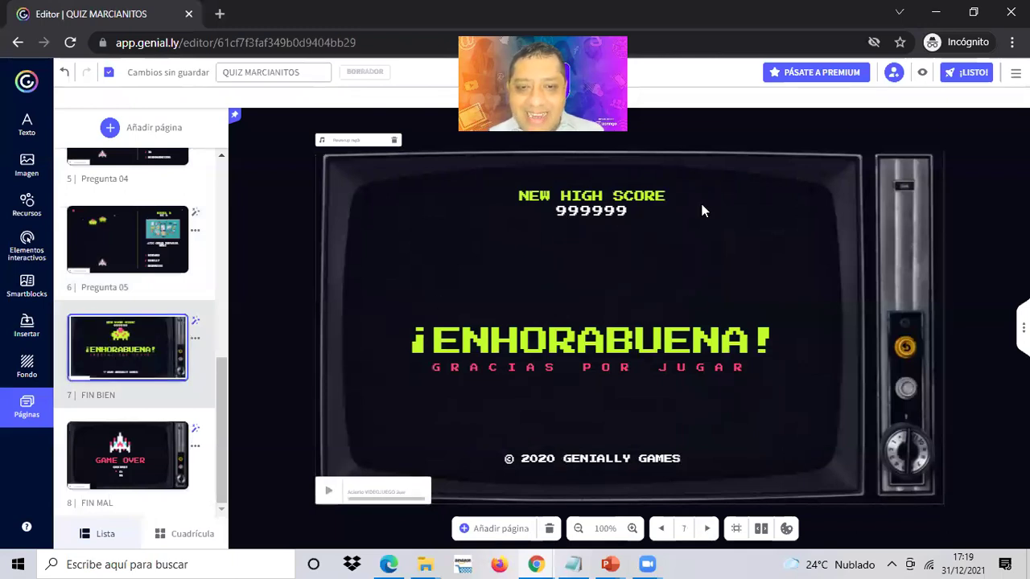
left_click(104, 466)
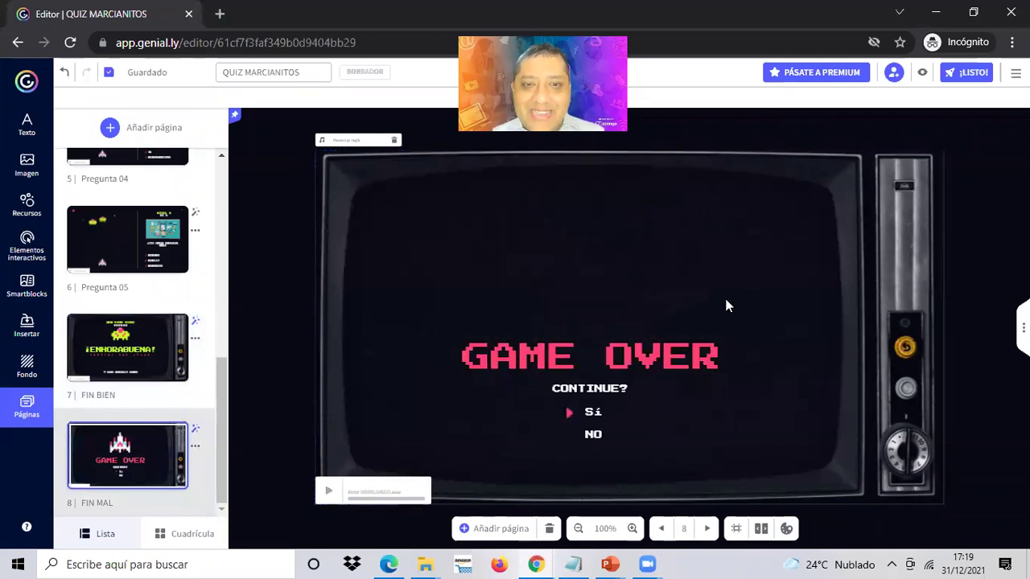
scroll(116, 389, "up", 6)
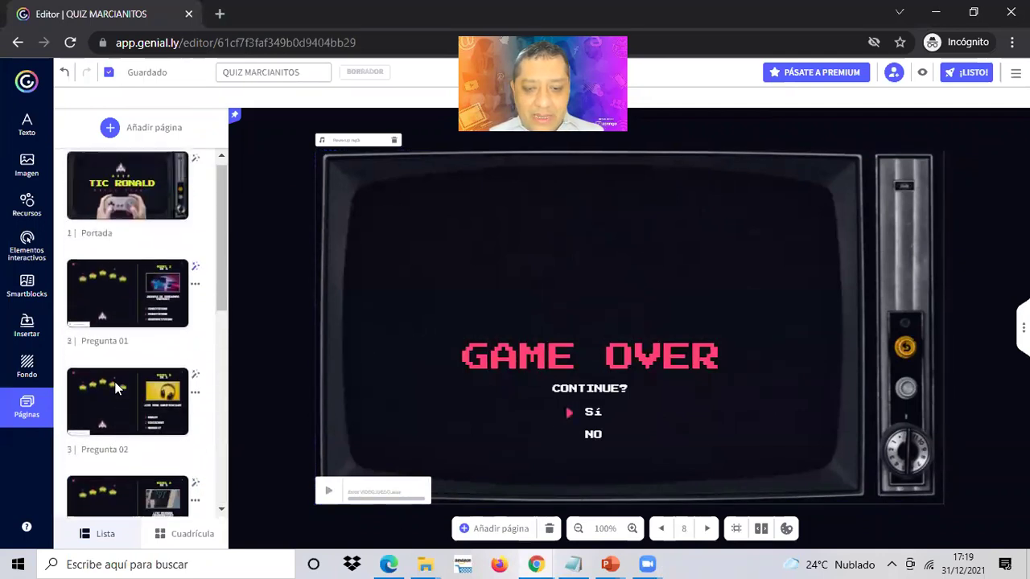
left_click(117, 206)
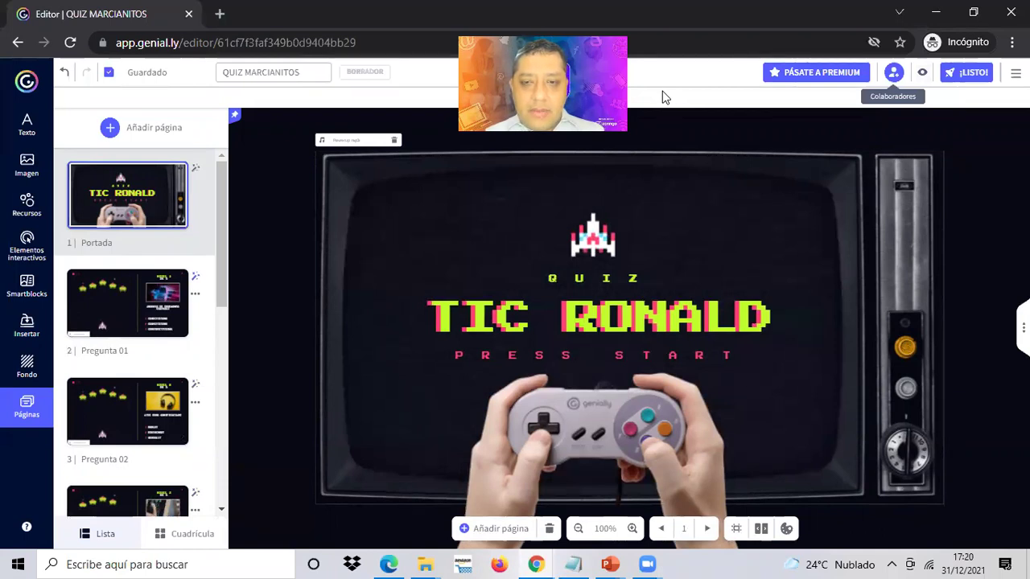
Step: Preview the quiz from its cover, toggling the background audio, and answer level 1 with CONECTIVISMO and level 2 with GENIALLY
mouse_move(925, 54)
left_mouse_down()
mouse_move(950, 69)
mouse_move(938, 44)
left_mouse_up()
key("Escape")
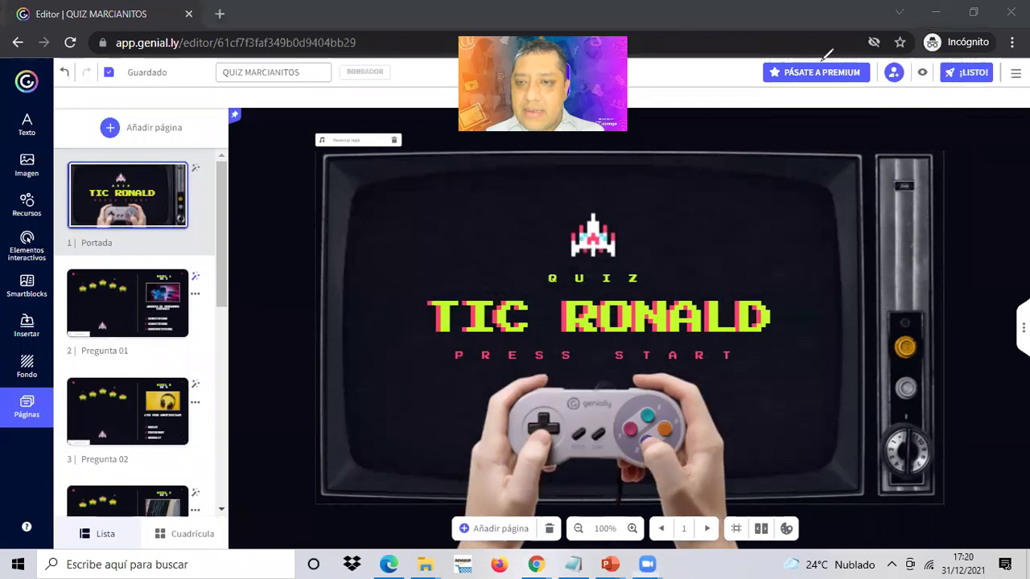
left_click(923, 72)
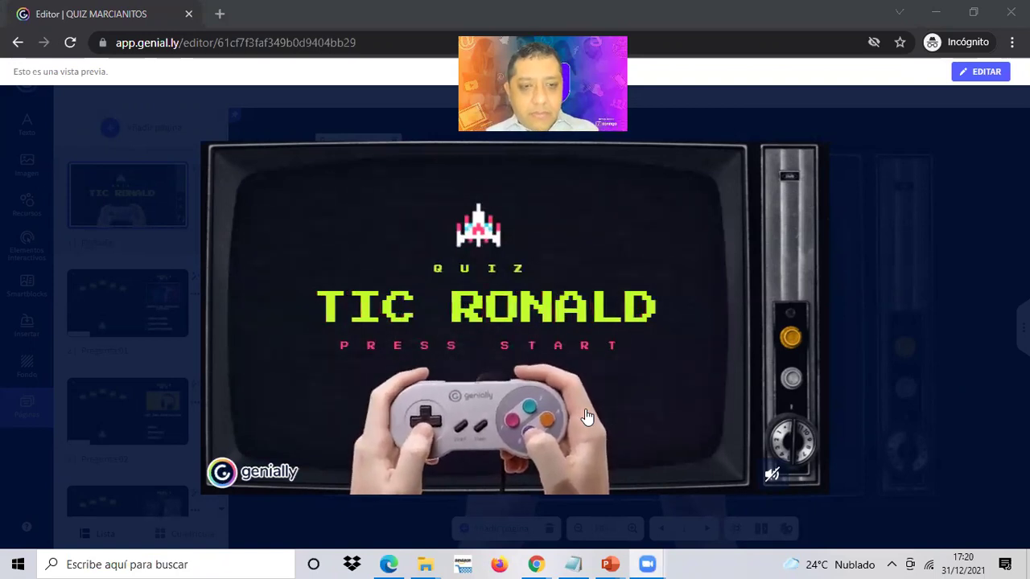
left_click(485, 430)
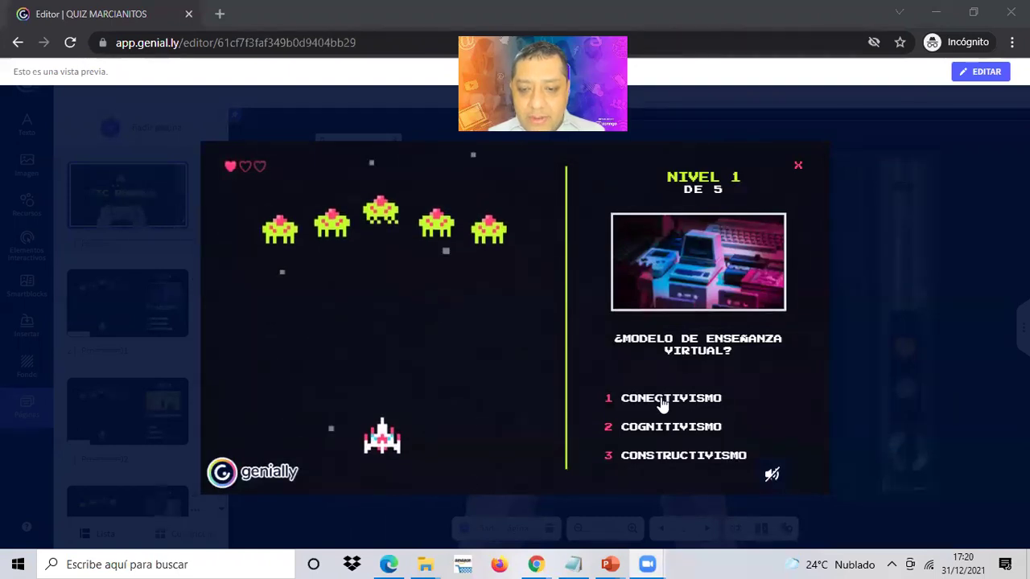
left_click(773, 476)
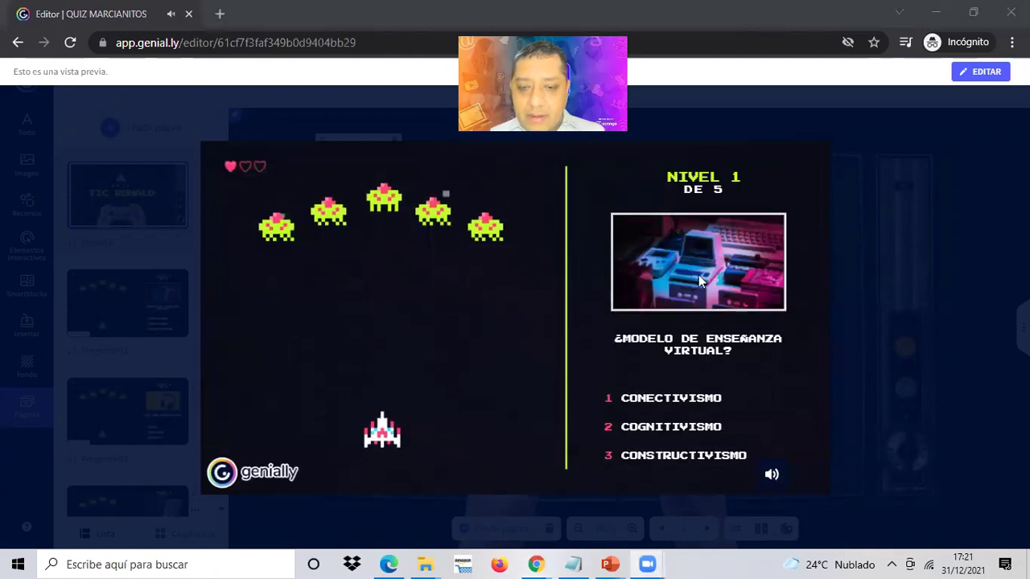
key("1")
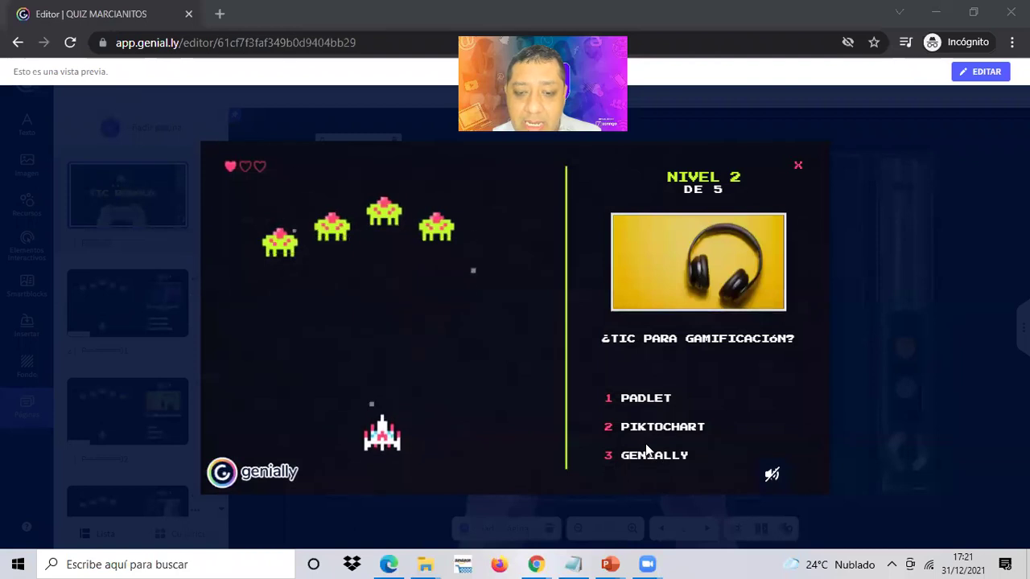
left_click(772, 476)
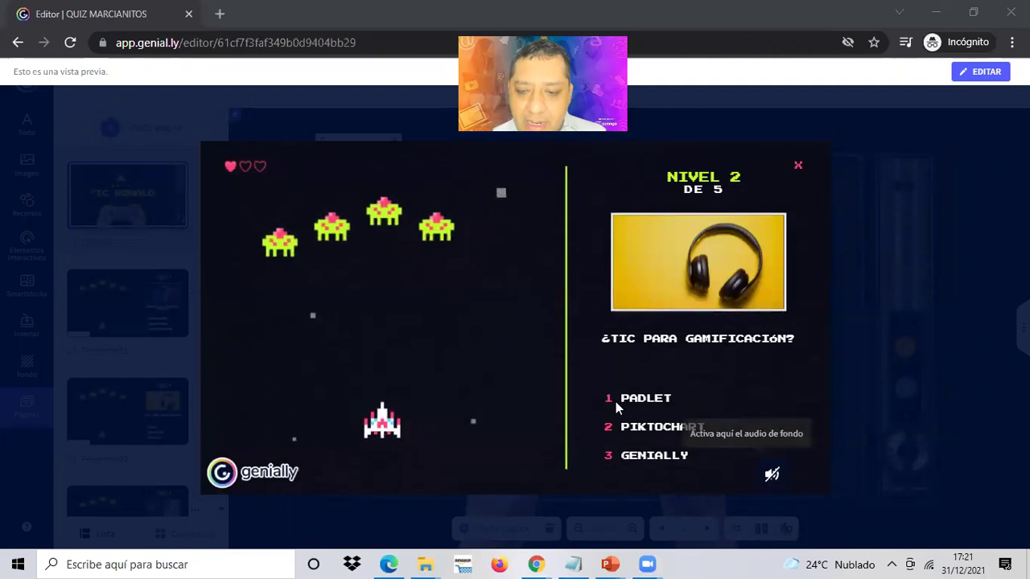
left_click(654, 460)
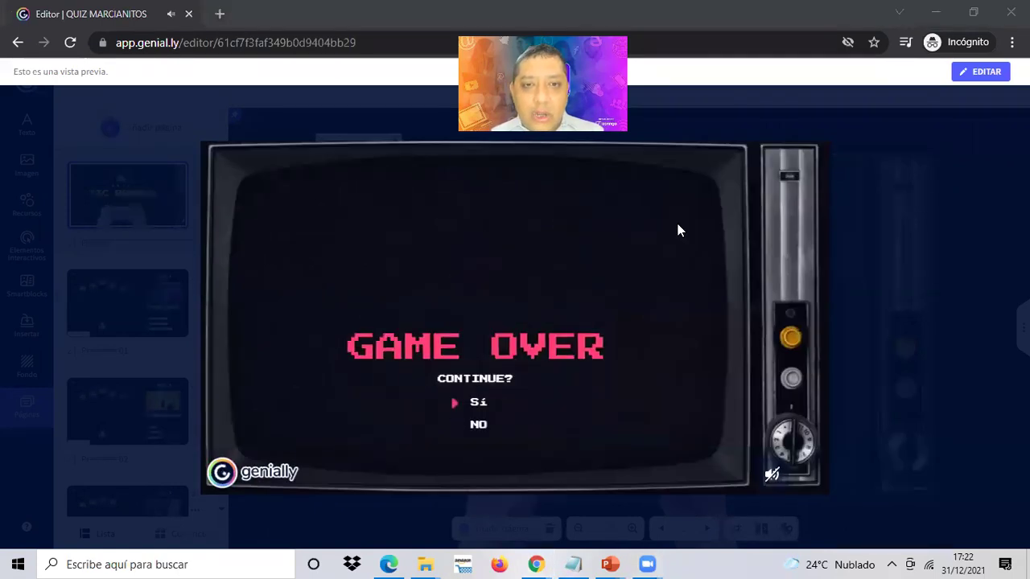
Step: Continue from the GAME OVER screen, answer levels 3 to 5 with MIRO, IA and WORDPRESS, and close the preview
left_click(479, 405)
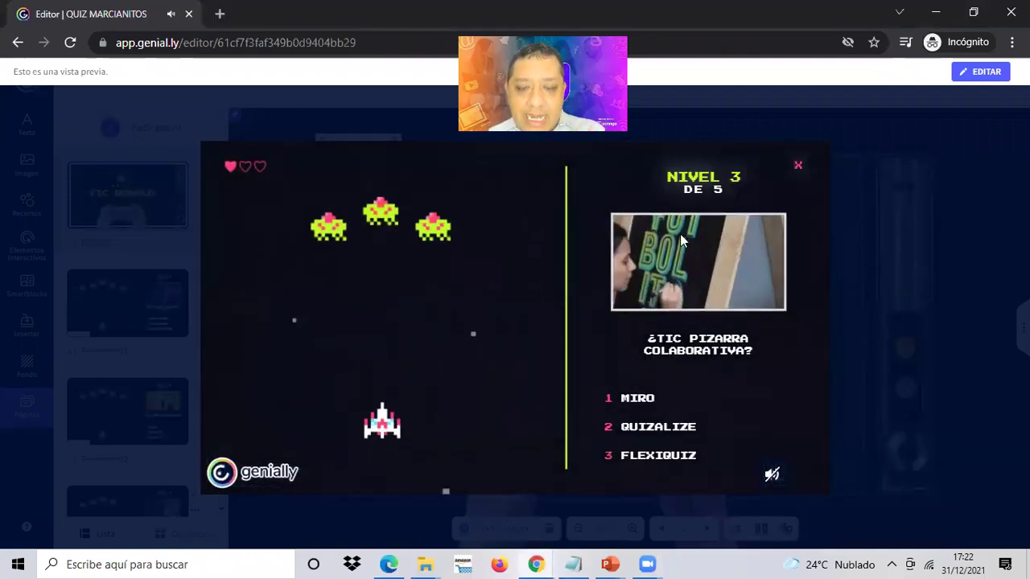
left_click(638, 400)
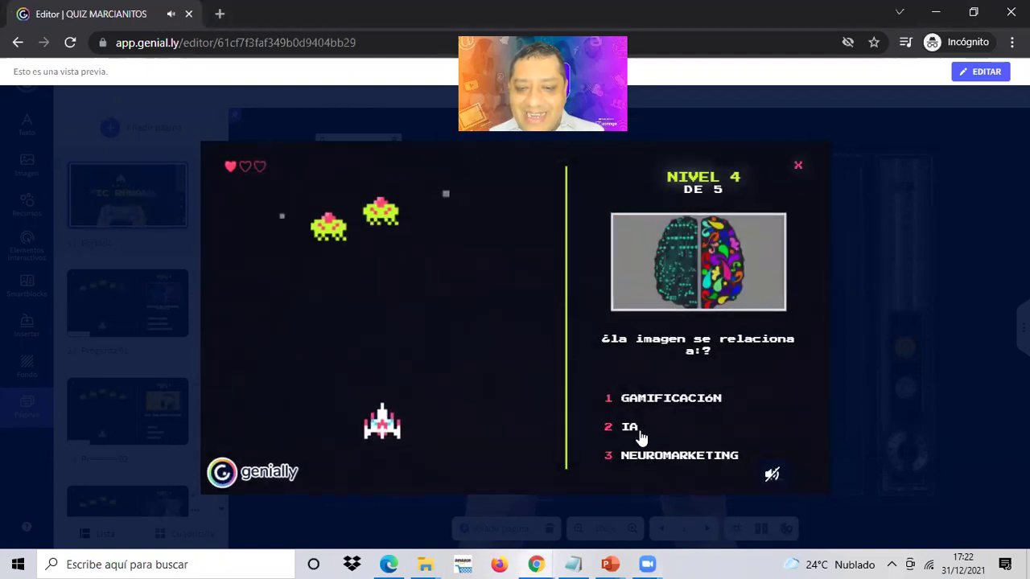
left_click(629, 428)
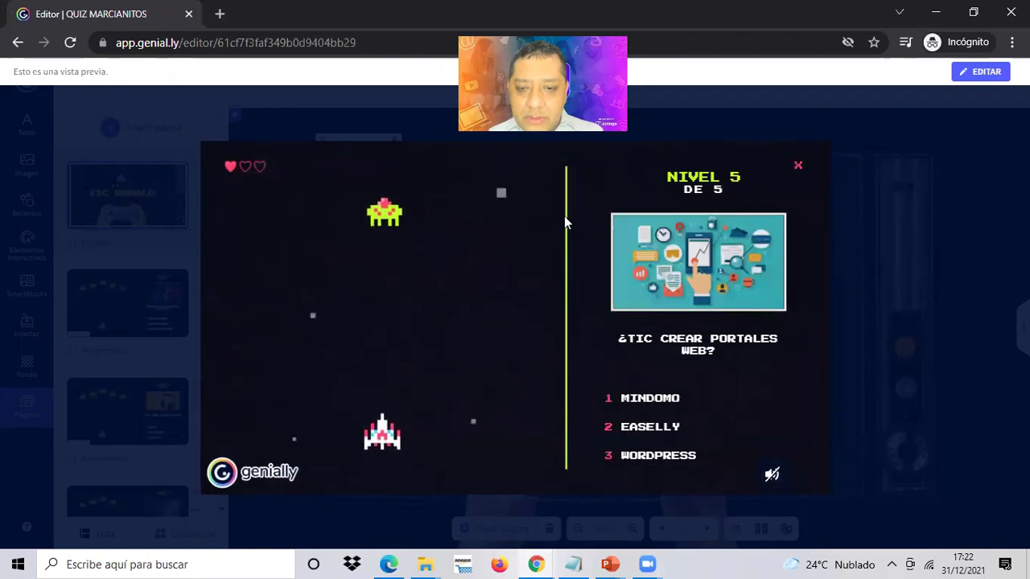
left_click(666, 455)
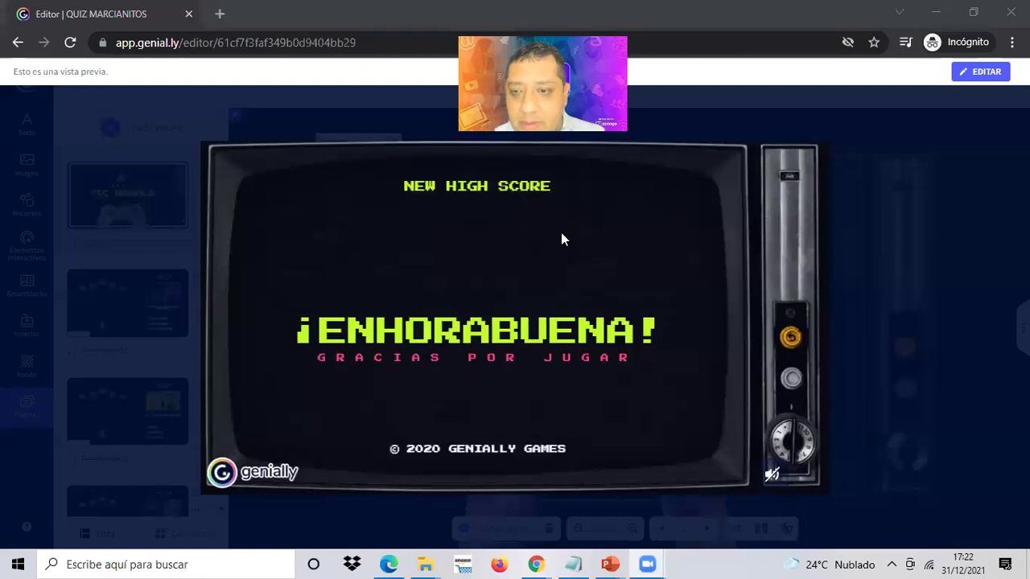
left_click(891, 123)
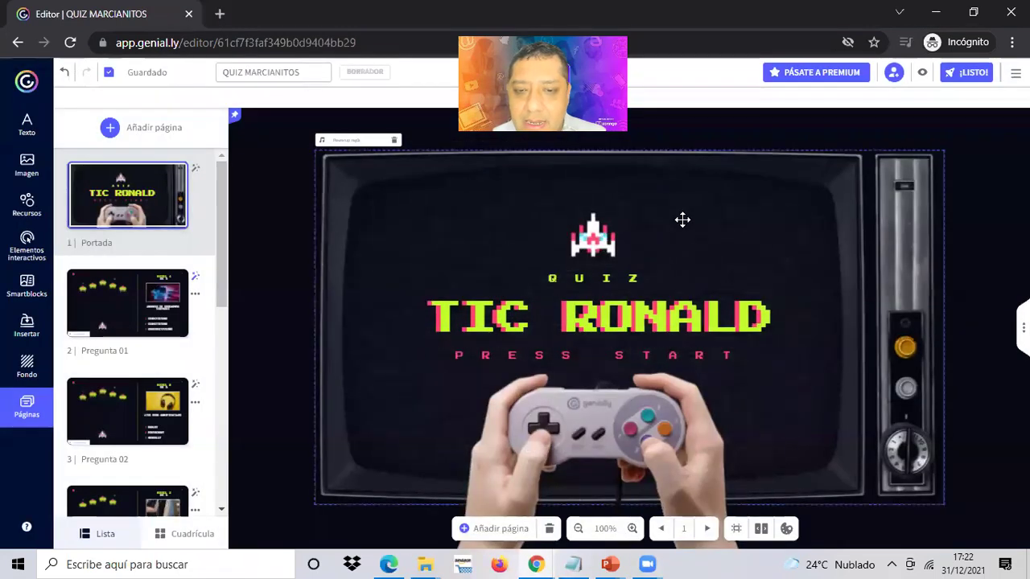
Step: Publish the quiz as public on the web with the title QUIZ MARCIANITOS, and view its sharing link options
left_click(968, 74)
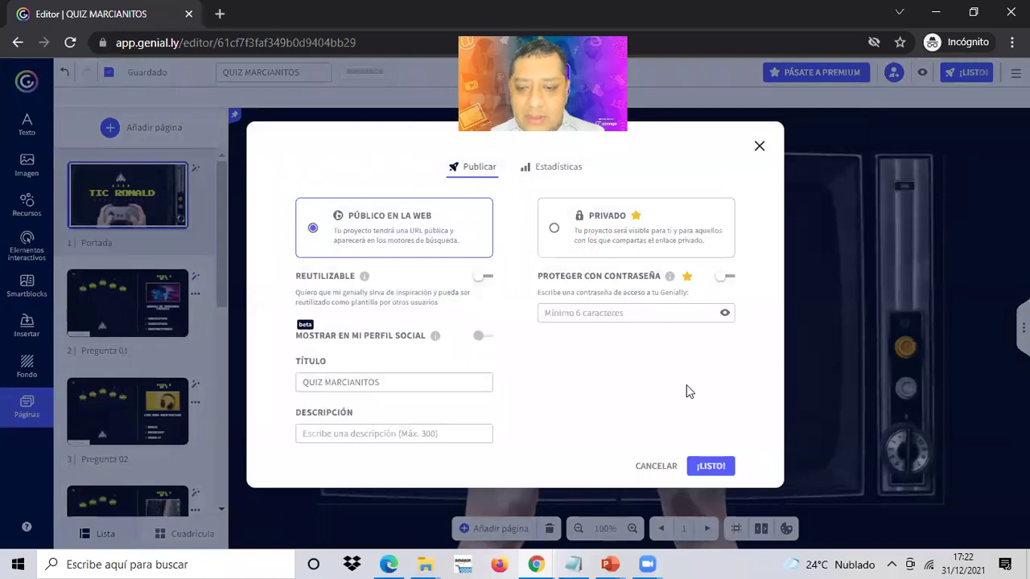
left_click(712, 466)
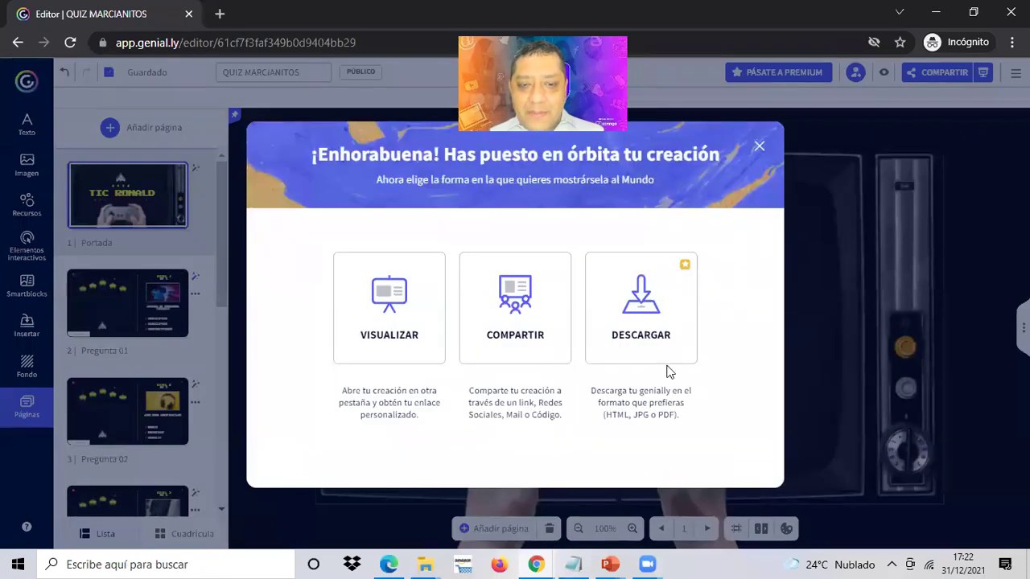
left_click(531, 314)
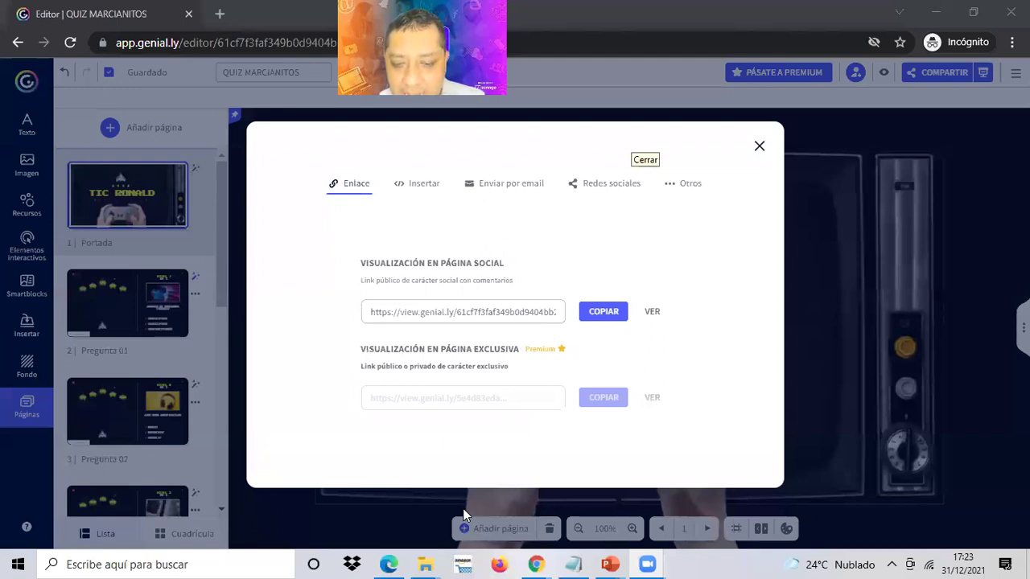
left_click(759, 145)
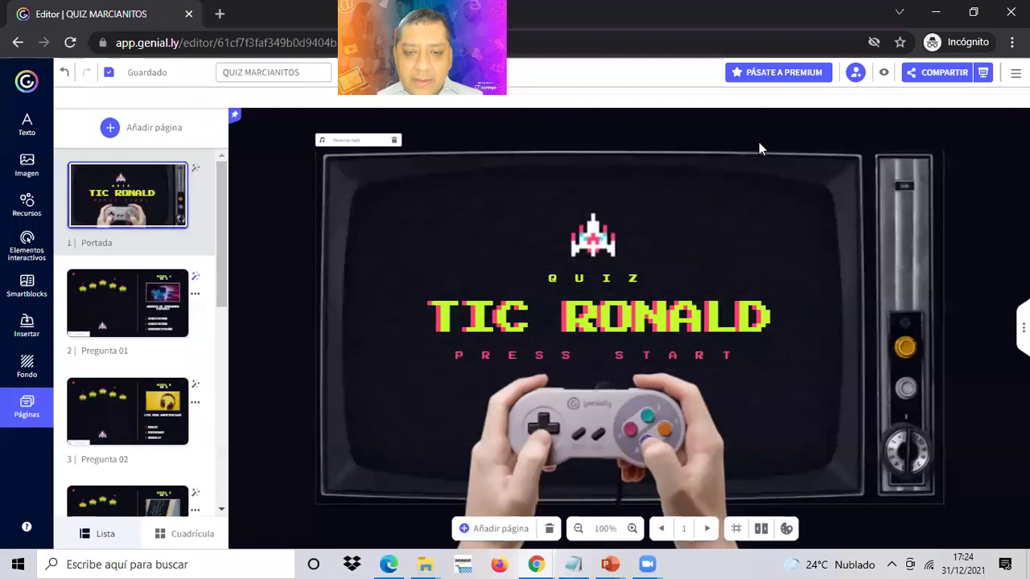
Step: Examine the interactivity of the three answers on the Pregunta 01 page, and open the Pregunta 02 page
left_click(137, 310)
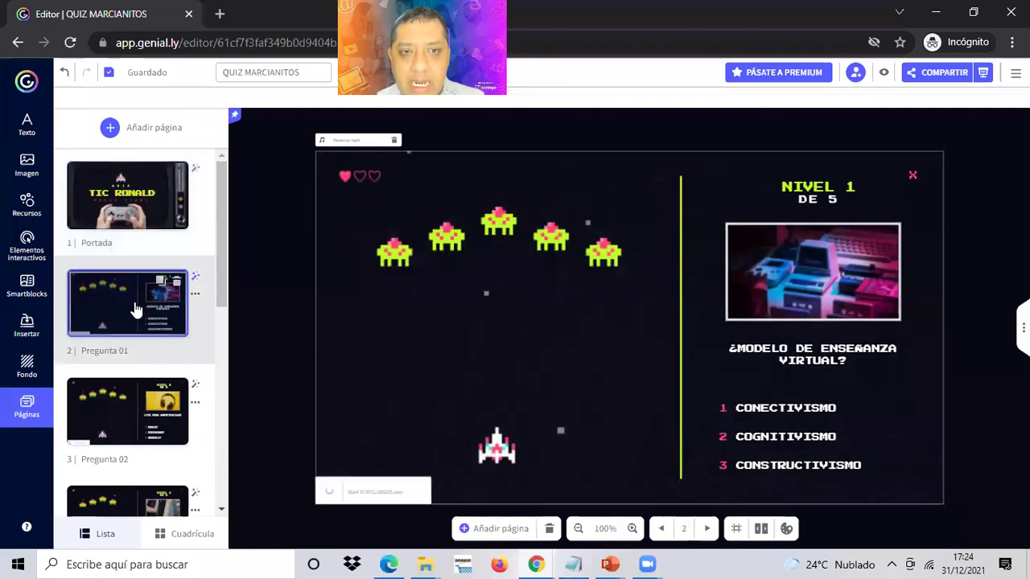
left_click(829, 406)
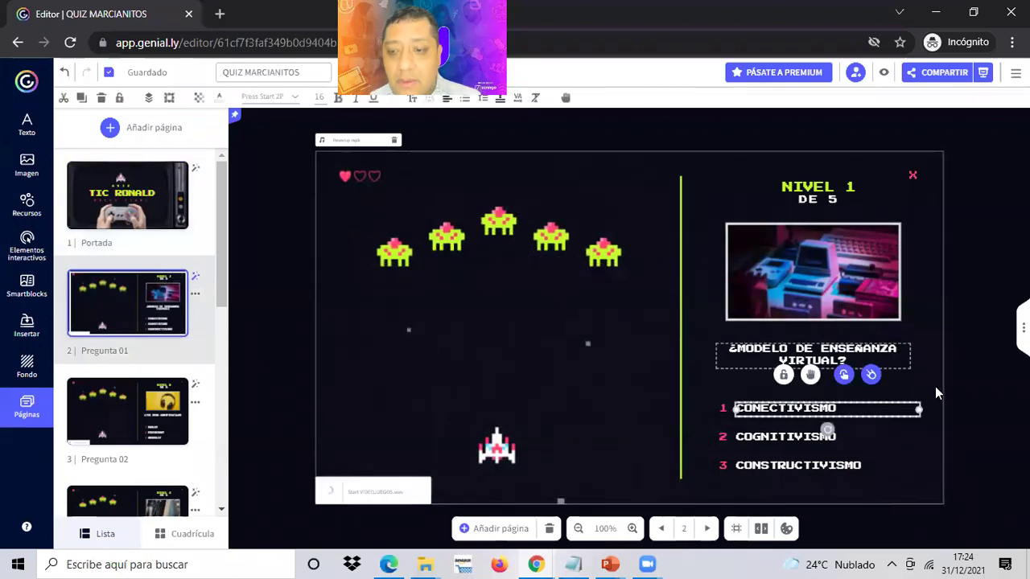
left_click(964, 409)
left_click(780, 412)
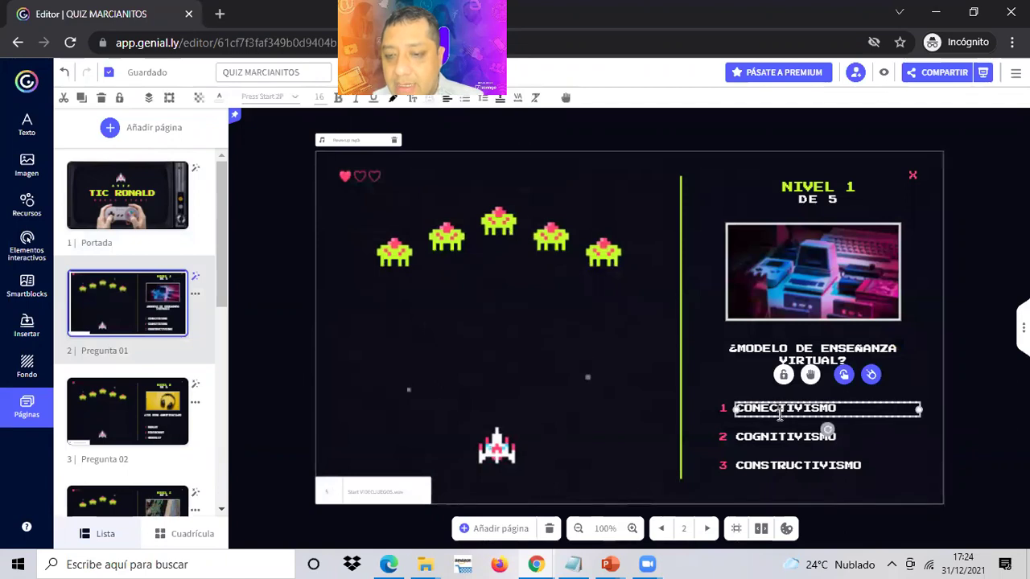
left_click(787, 451)
left_click(789, 467)
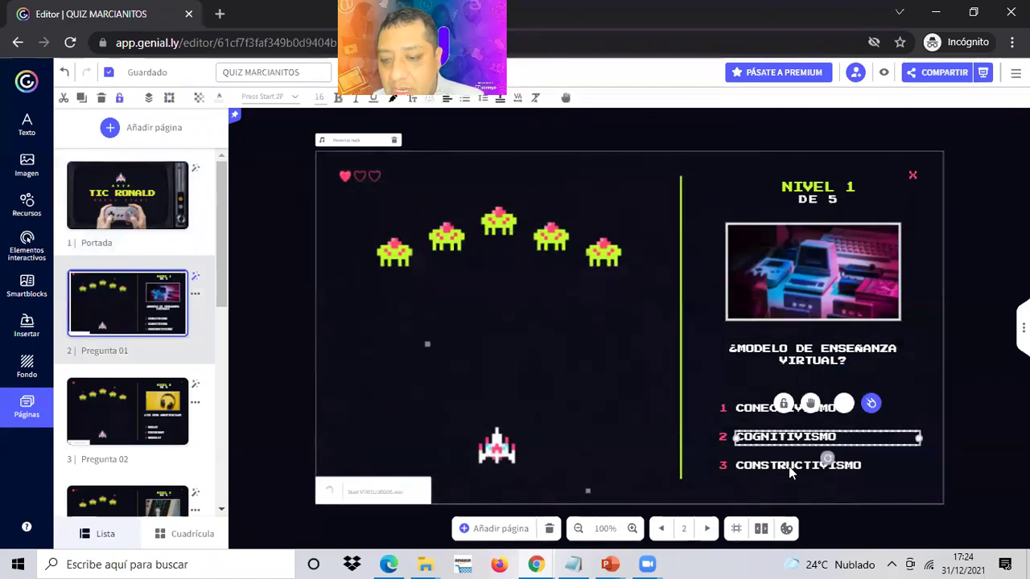
left_click(788, 466)
left_click(974, 402)
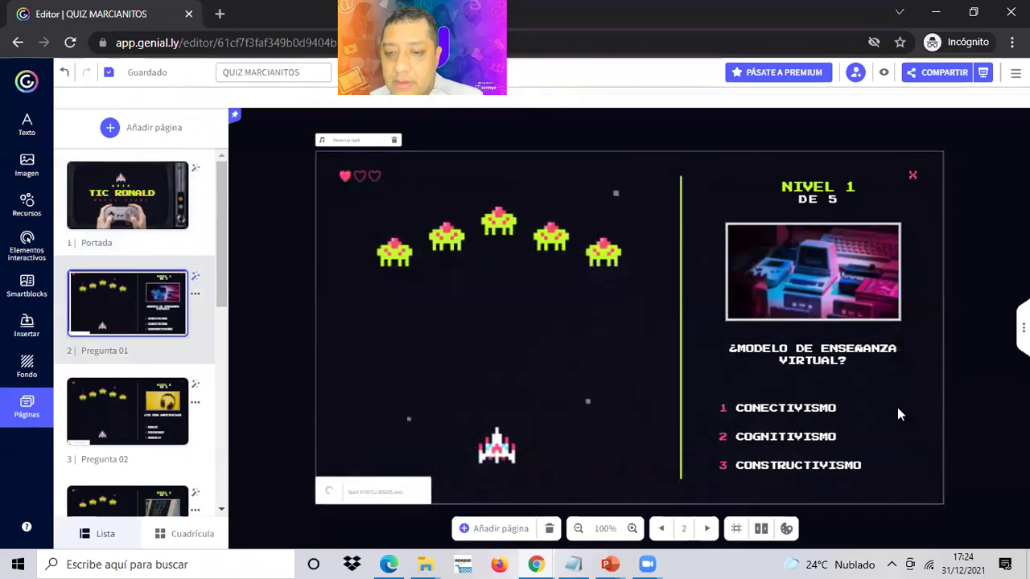
left_click(801, 412)
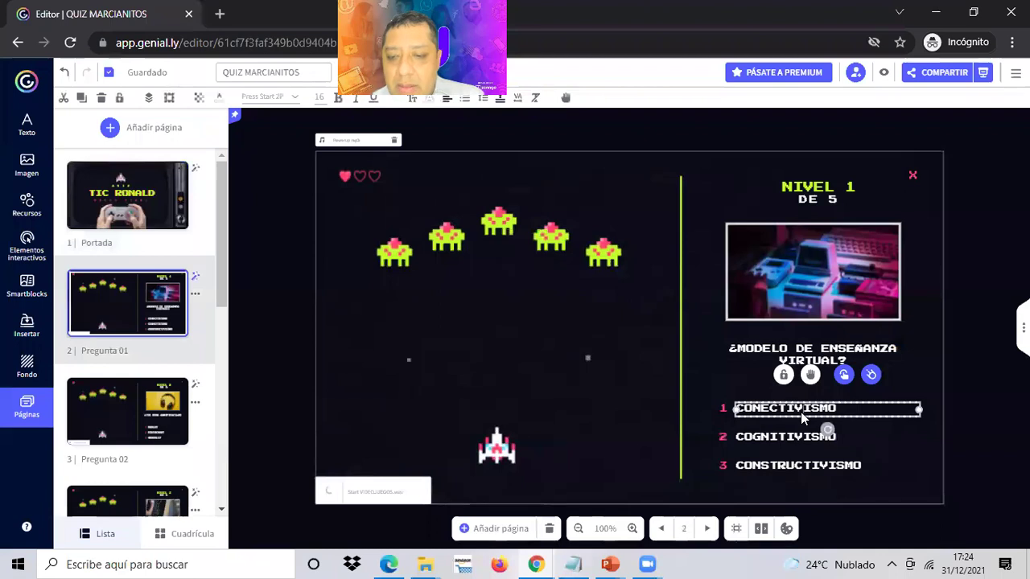
left_click(796, 442)
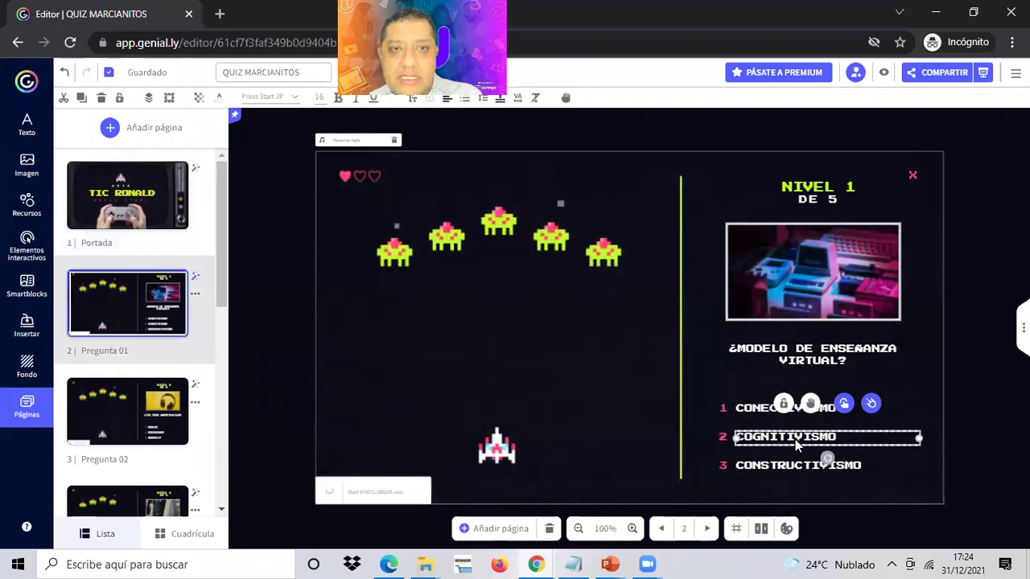
left_click(125, 416)
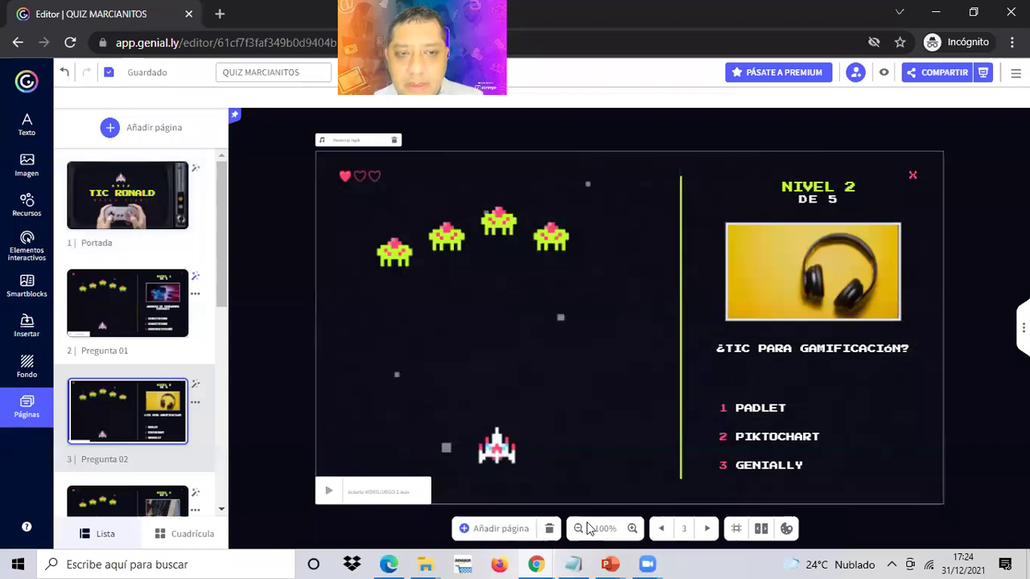
Step: Switch to Google Classroom and review the teacher and student list of the genially class
key("alt+Tab")
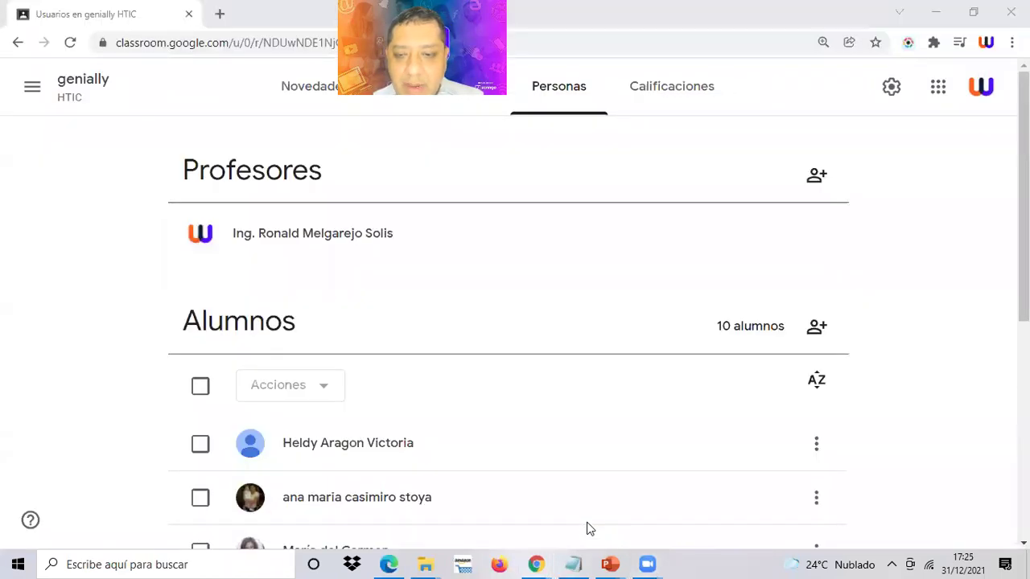
scroll(628, 370, "down", 5)
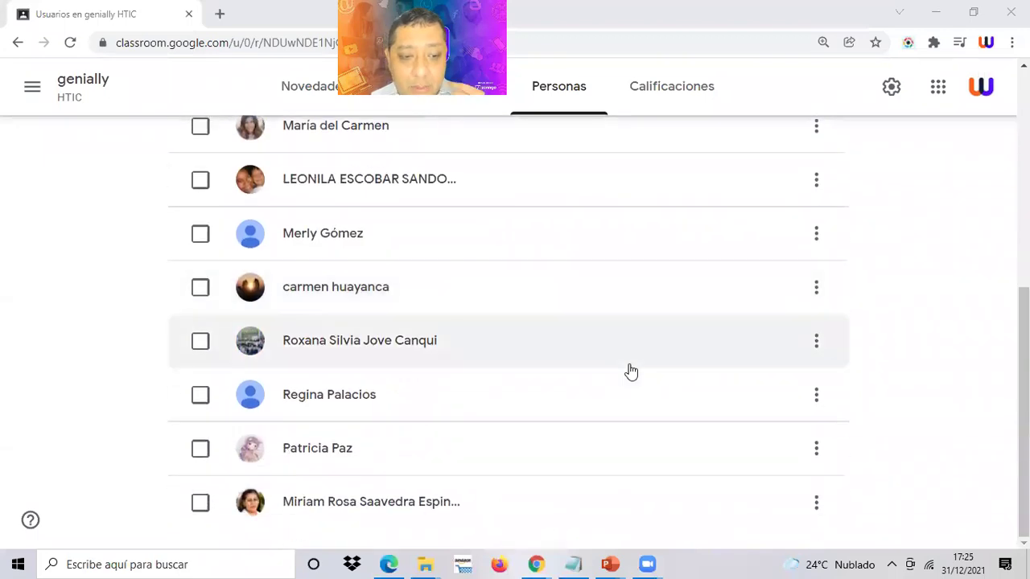
scroll(629, 370, "up", 2)
scroll(630, 370, "up", 2)
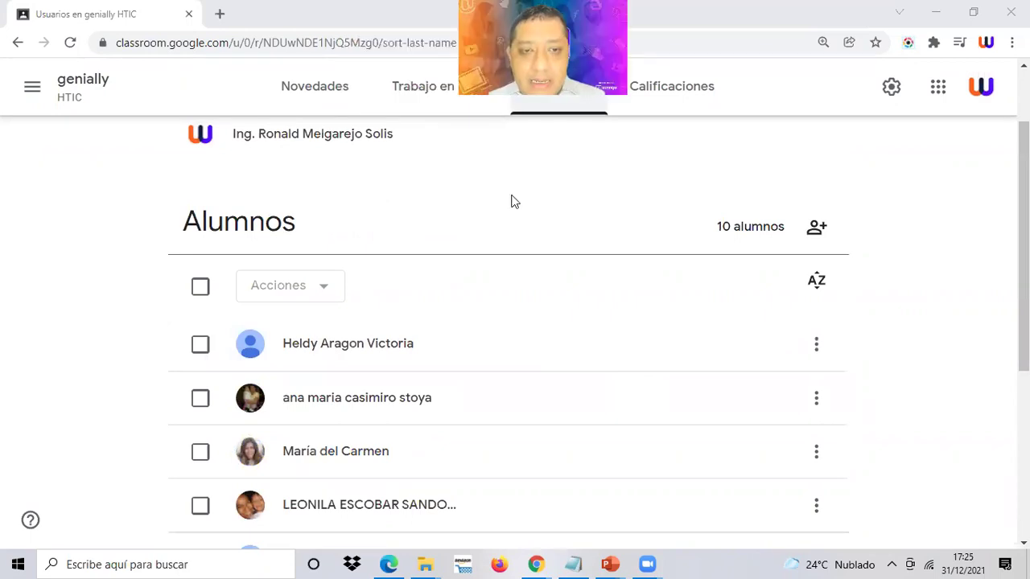
scroll(510, 200, "up", 2)
Step: Create a new Tarea in the class's classwork with the title ACTIVIDAD DINÁMICA CON GENIALLY
left_click(433, 102)
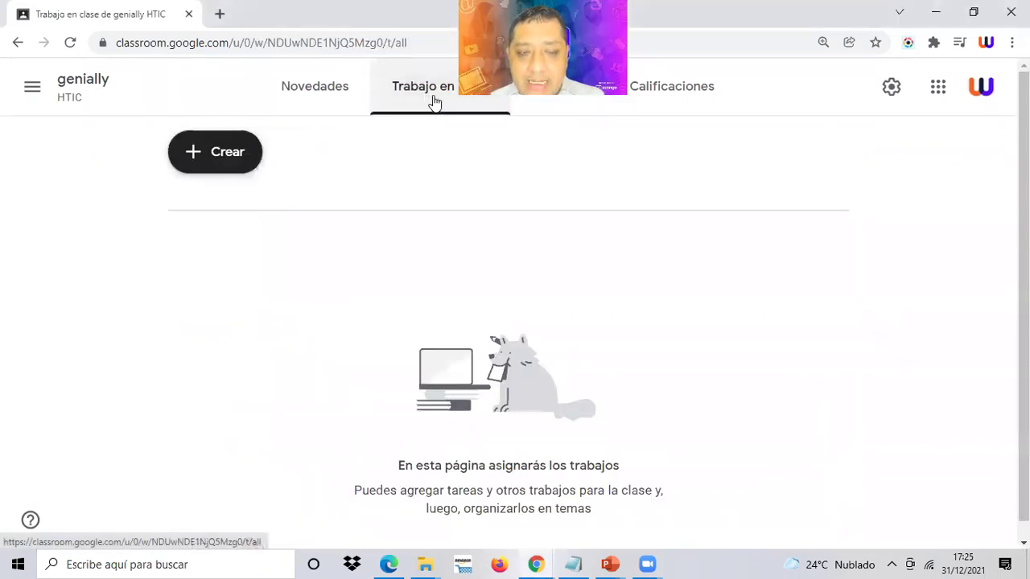
left_click(206, 154)
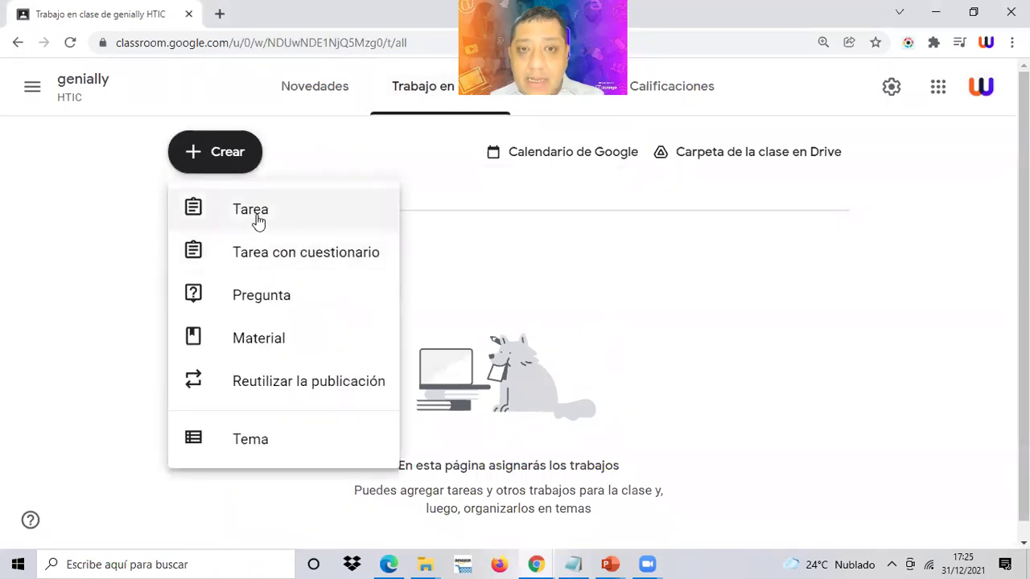
left_click_drag(518, 102, 518, 125)
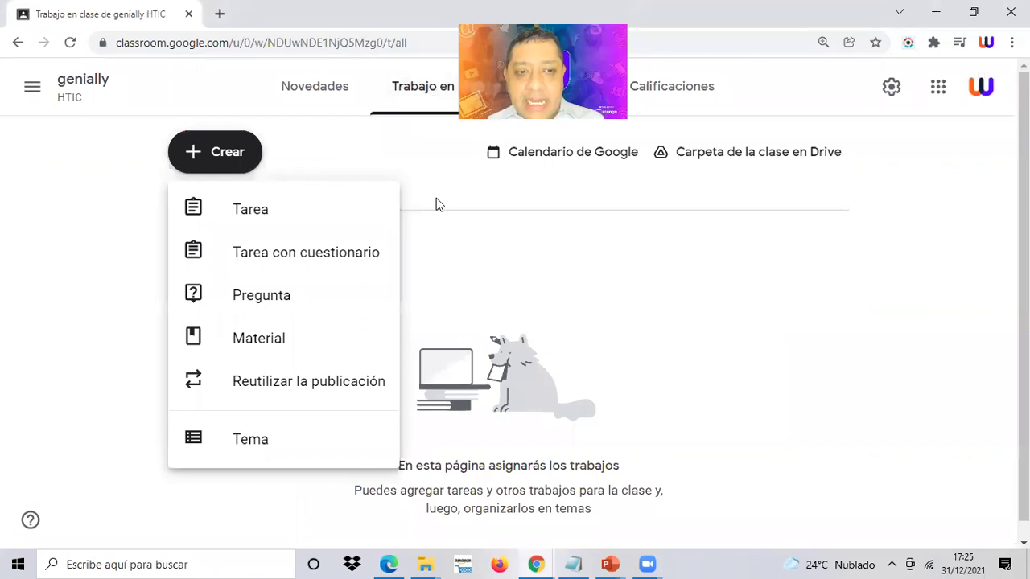
left_click(252, 209)
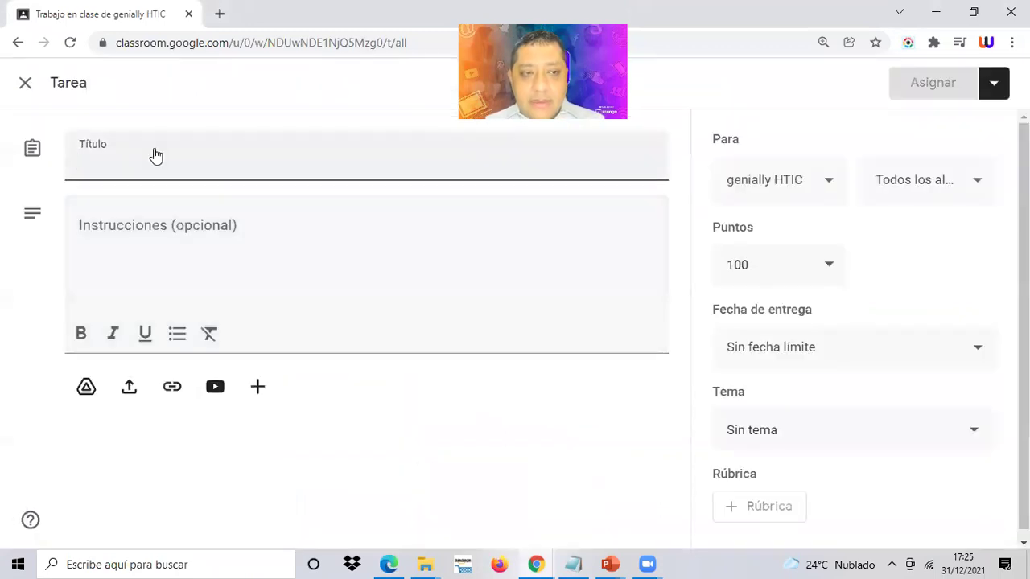
type("act")
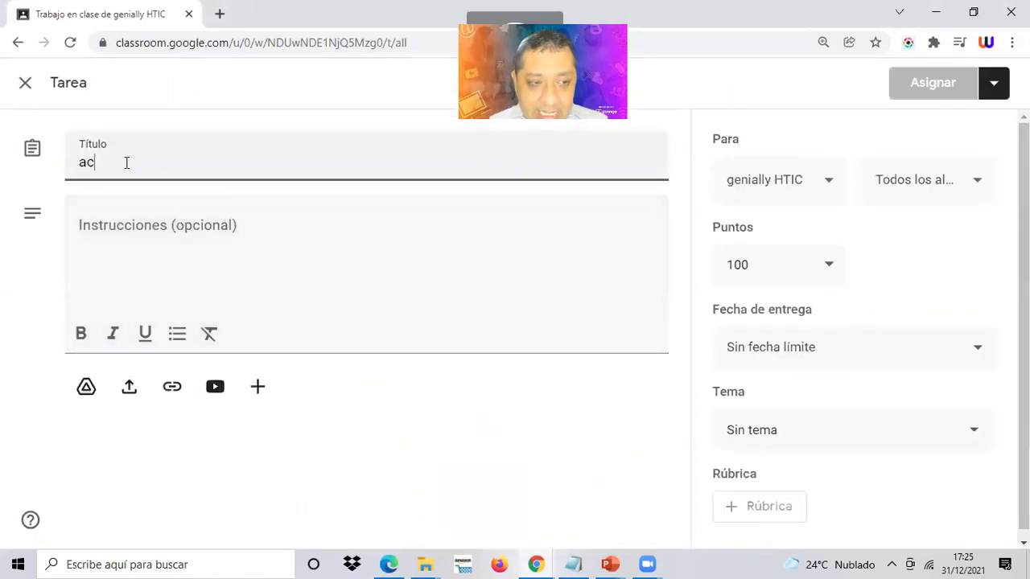
key("BackSpace")
key("BackSpace")
key("BackSpace")
type("ACTIVIDA")
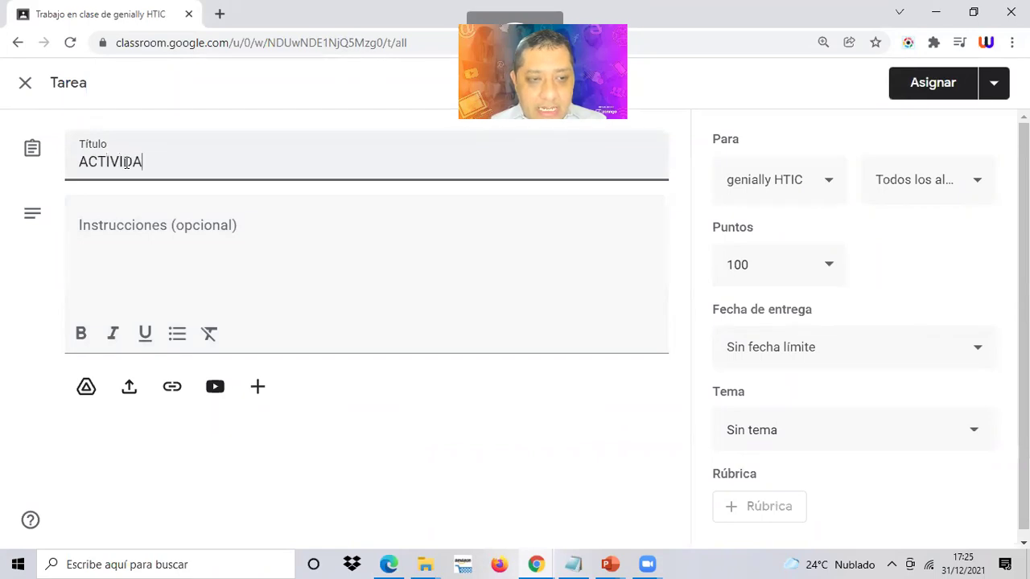
type("D DINÁMICA CON")
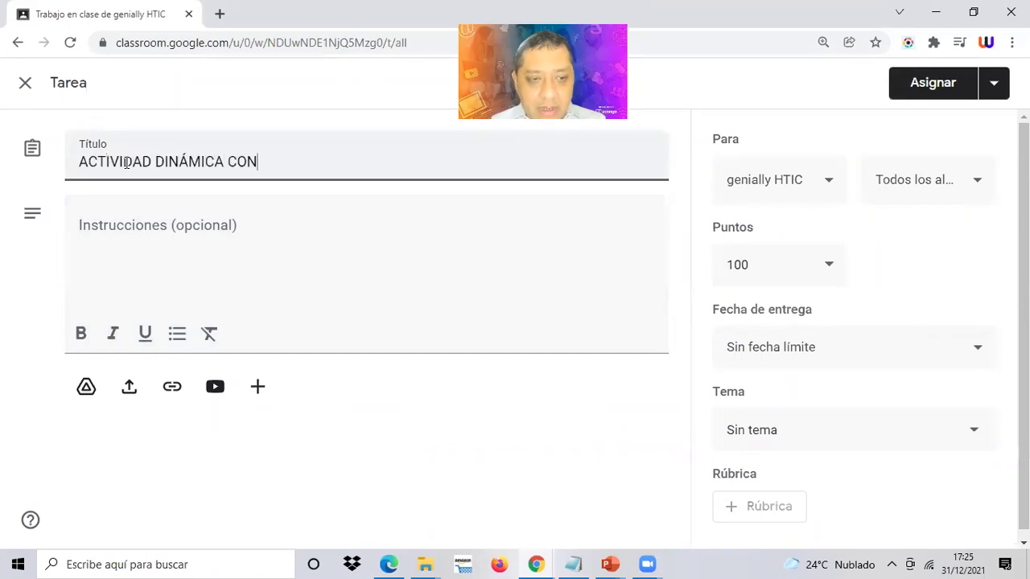
type(" GENIALLU")
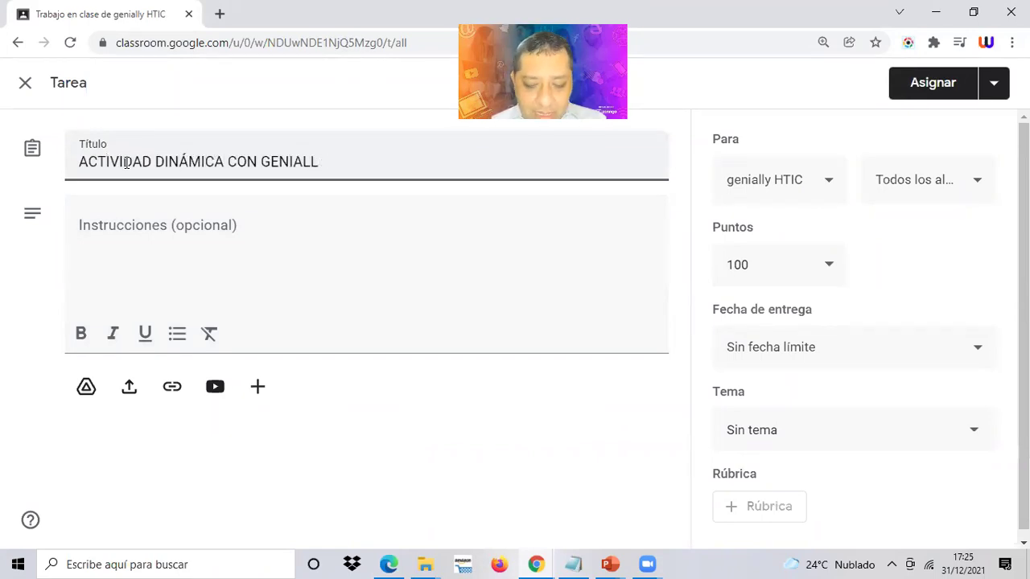
Step: Enter "Cada participante ingresará al link adjunto:" as the assignment's instructions
left_click(543, 310)
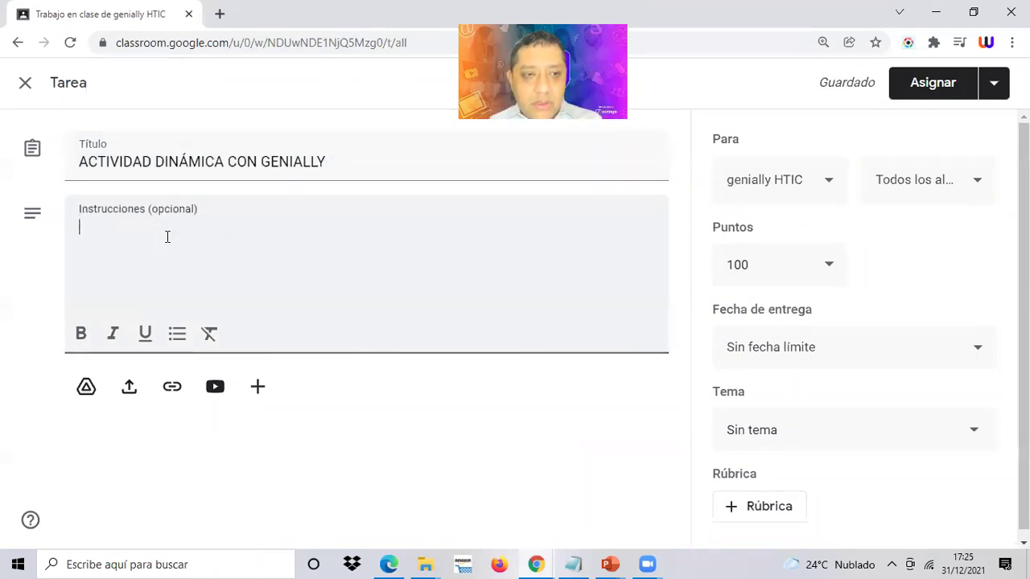
type("Cada participante")
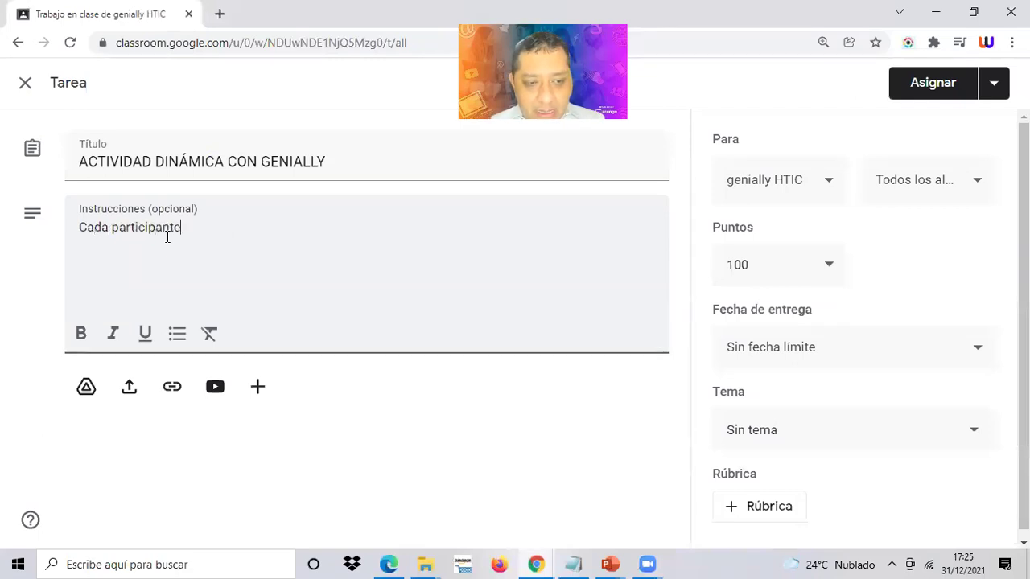
type(" inte")
key("BackSpace")
key("BackSpace")
type("gre")
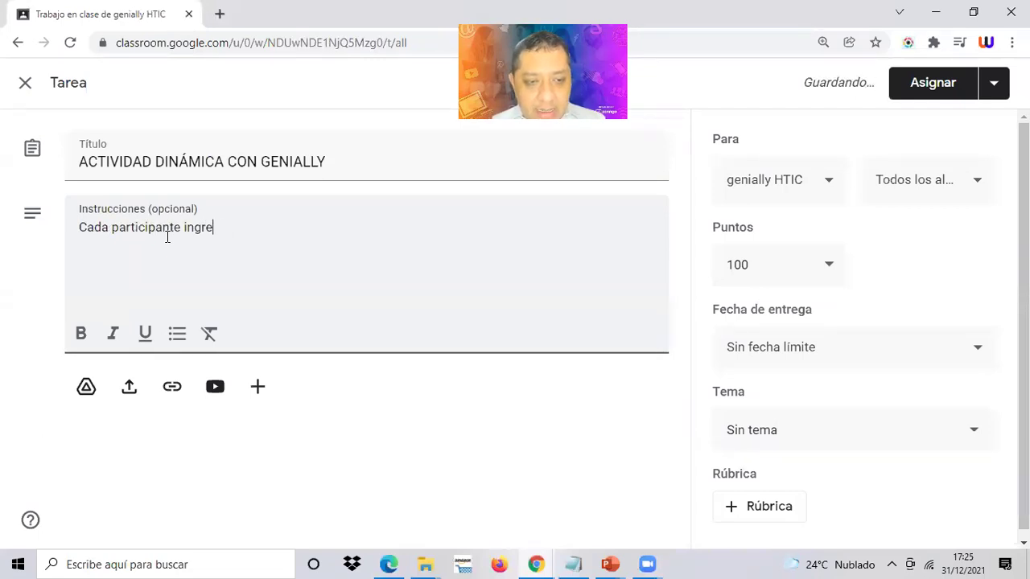
type("sará al")
type(" ñin")
key("BackSpace")
key("BackSpace")
type("link adjunto:")
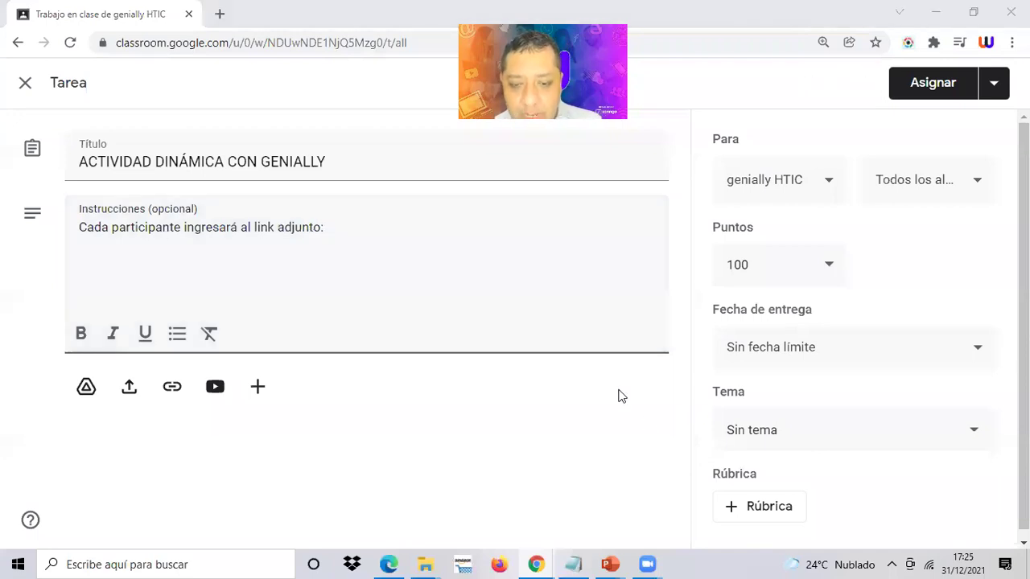
Step: Switch to the Genially editor, copy the QUIZ MARCIANITOS social page link, and return to Google Classroom
left_click(555, 546)
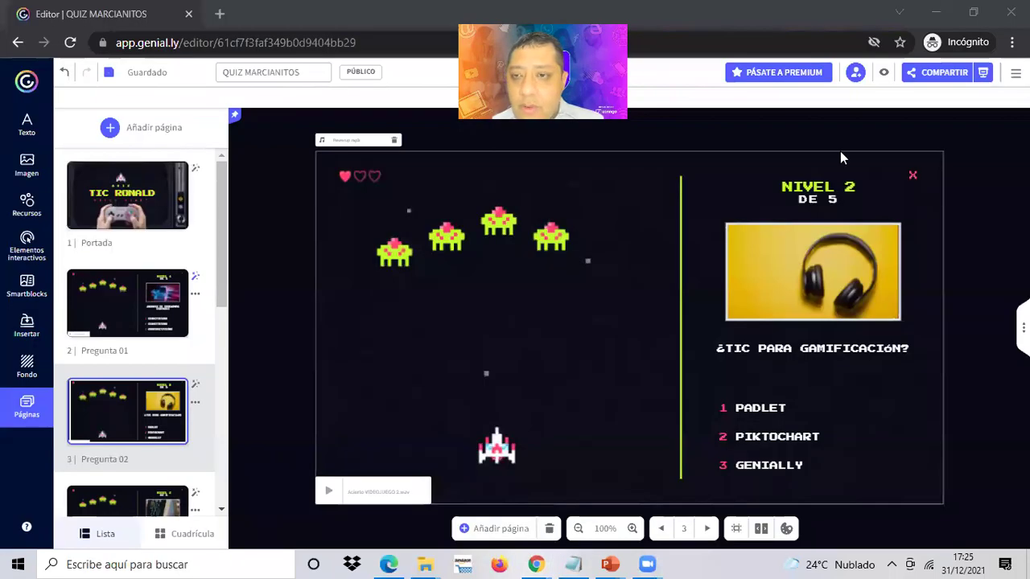
left_click(938, 72)
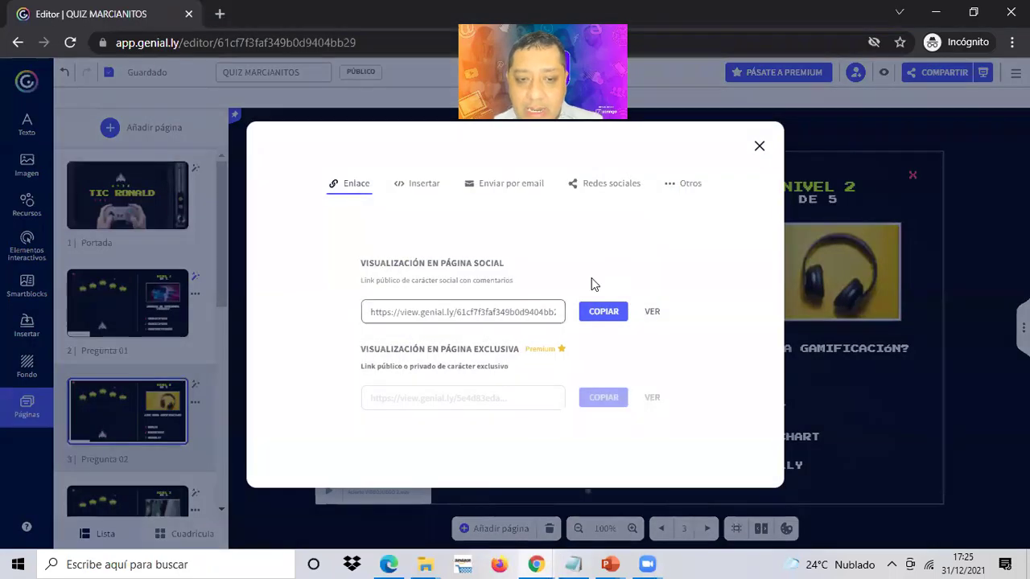
left_click(602, 311)
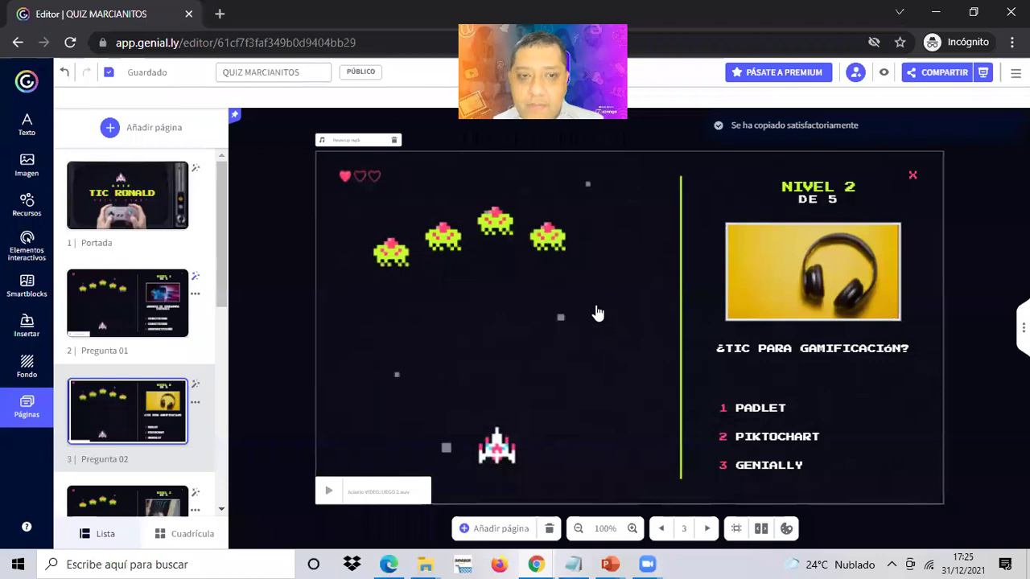
key("alt+Tab")
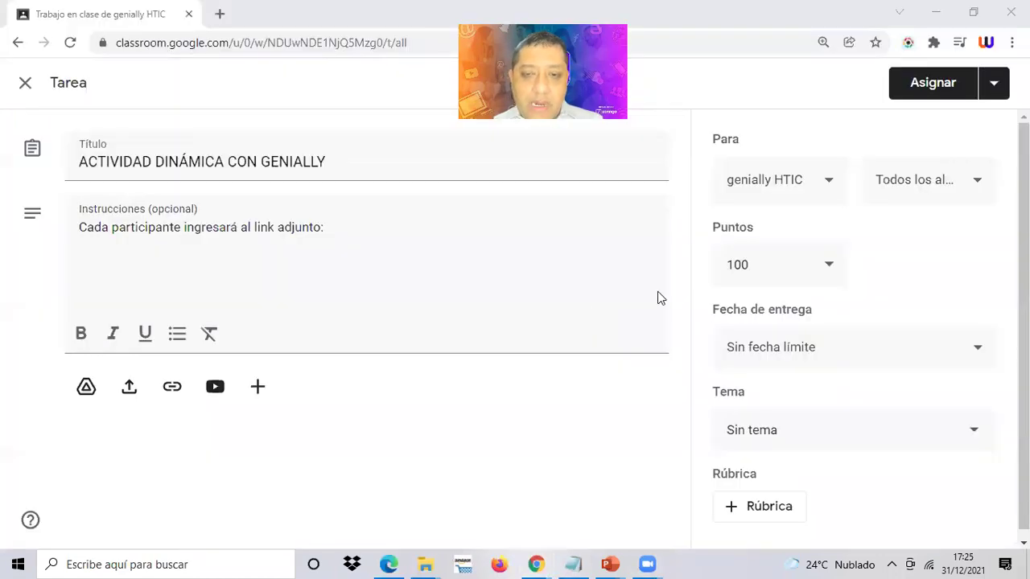
Step: Attach the copied QUIZ MARCIANITOS link to the assignment
left_click(172, 387)
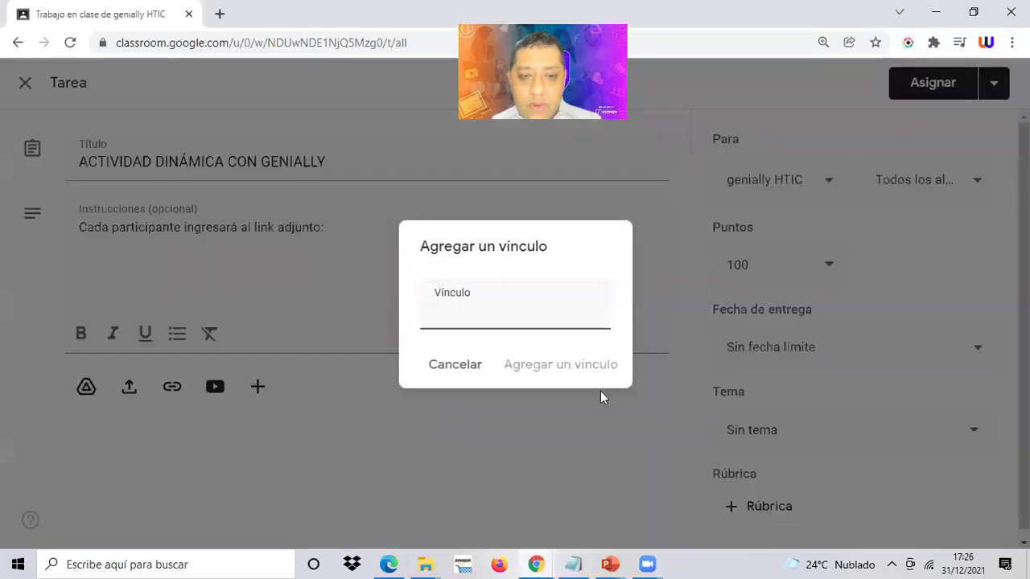
right_click(461, 295)
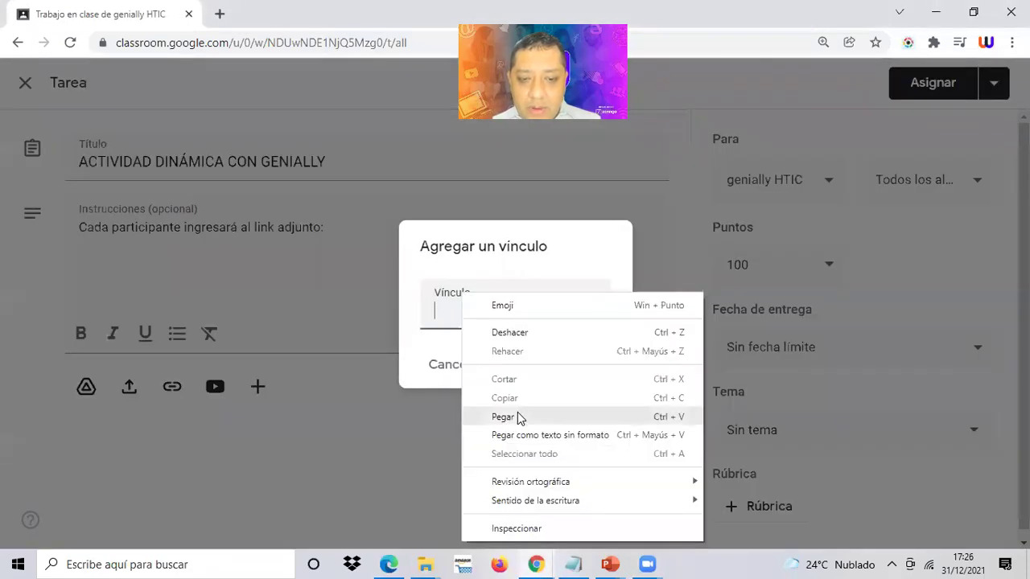
left_click(503, 417)
left_click(543, 373)
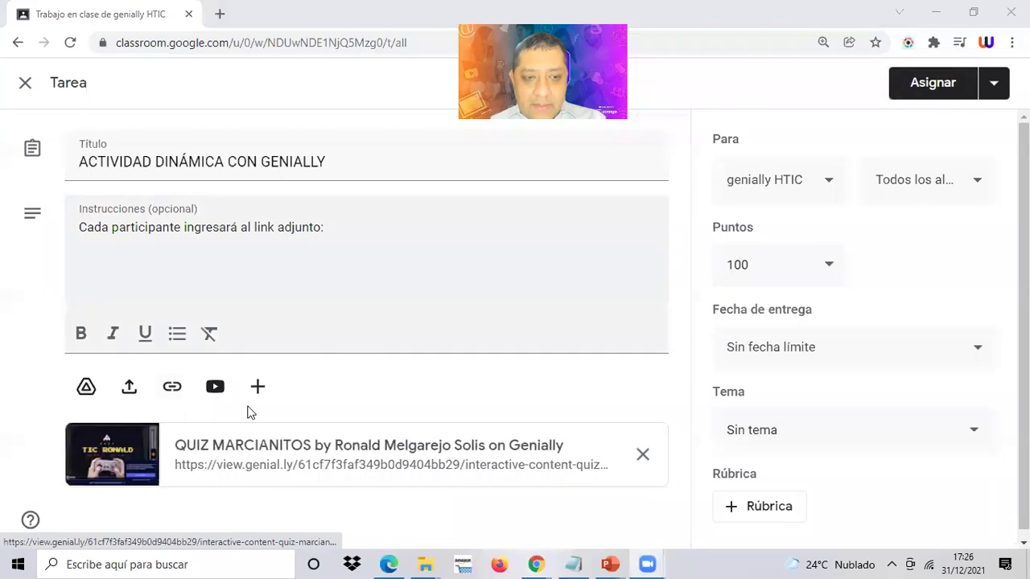
Step: Add the instruction line "Evidenciar la participación mediante capturas de pantalla o grabación de vídeo." below the first one
left_click(351, 231)
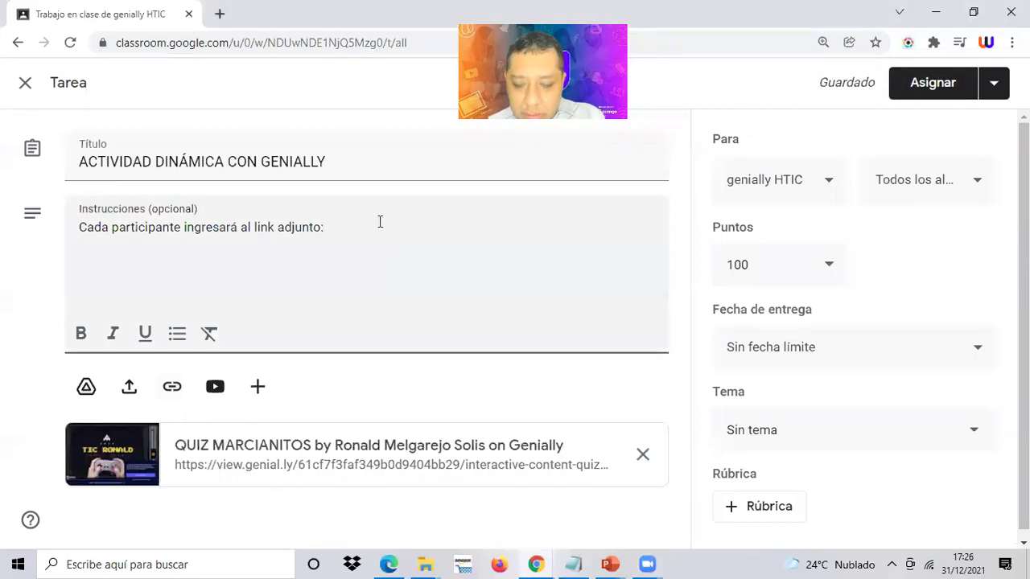
key("Return")
type("Evide")
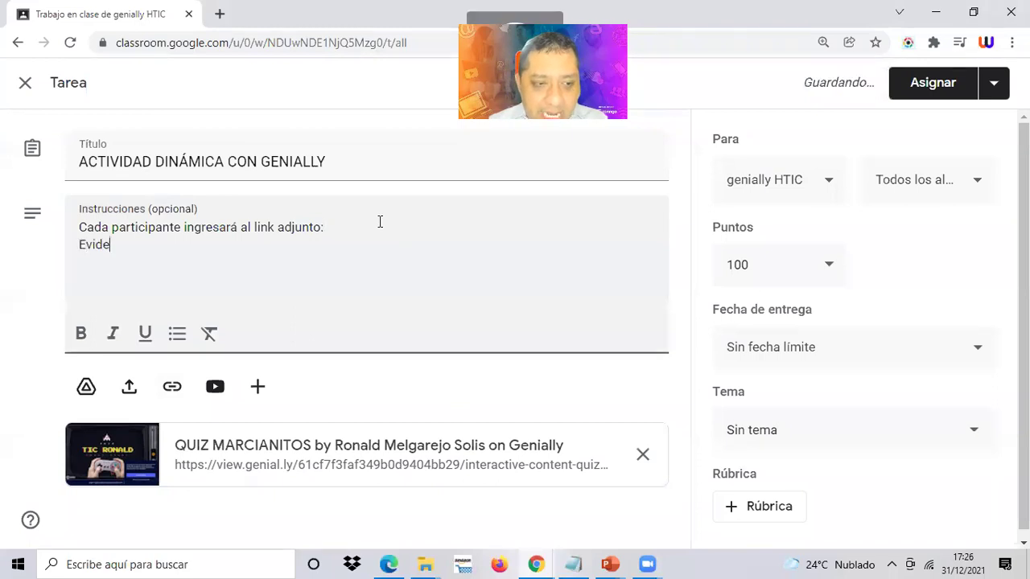
type("nciar la ")
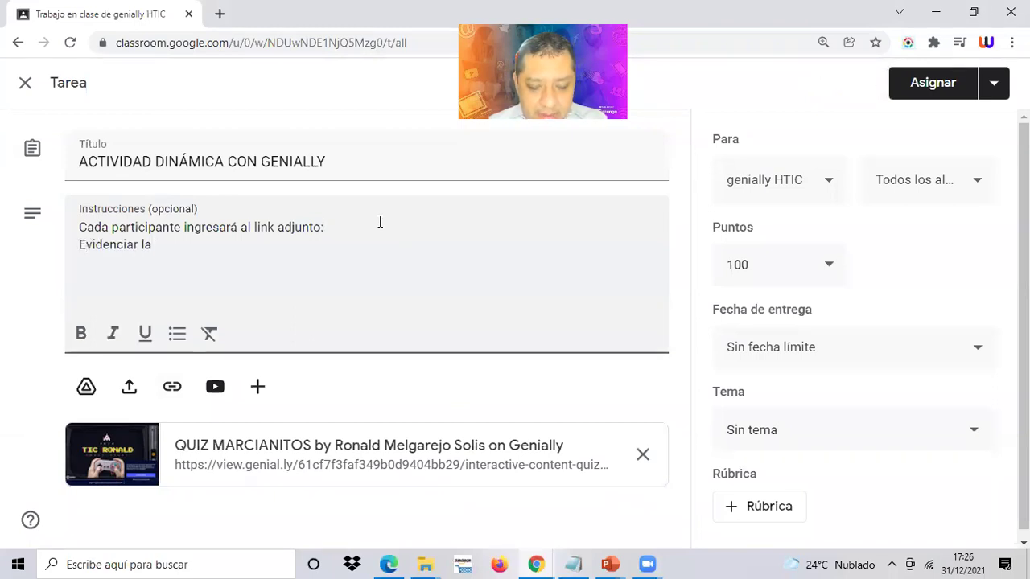
type("participacion")
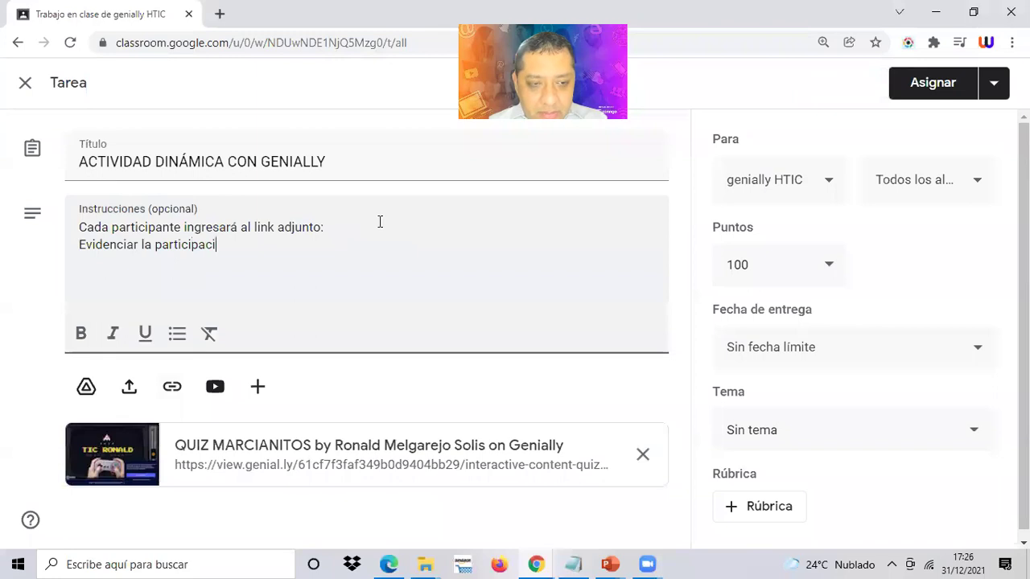
key("BackSpace")
key("BackSpace")
type("ón me")
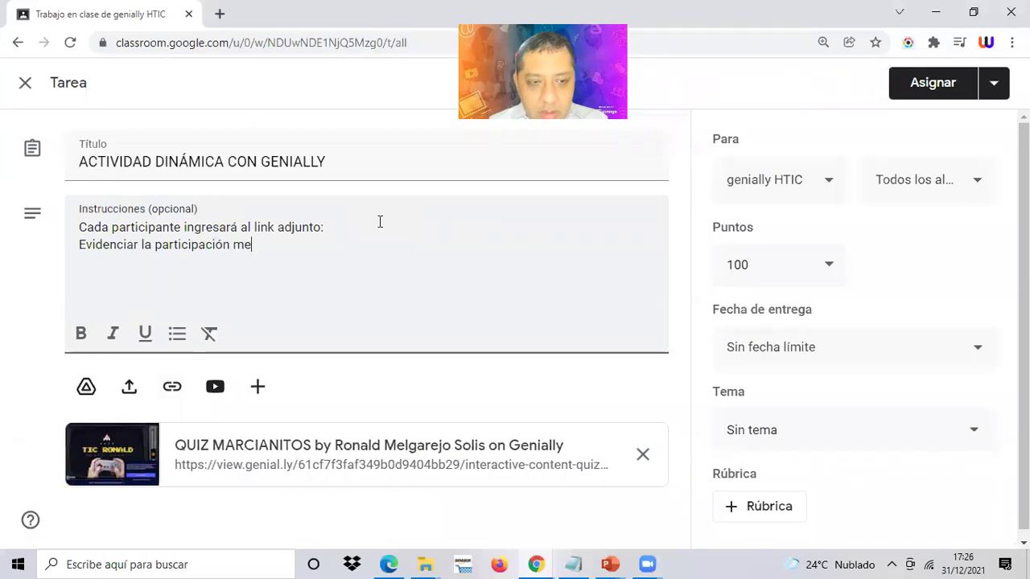
type("diante capturas de pa")
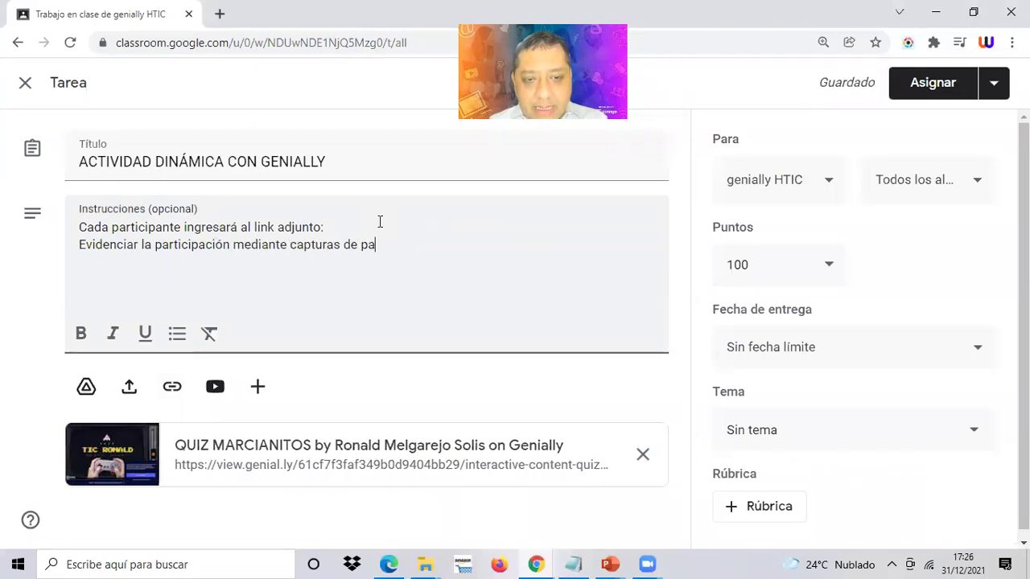
type("ntalla o grab")
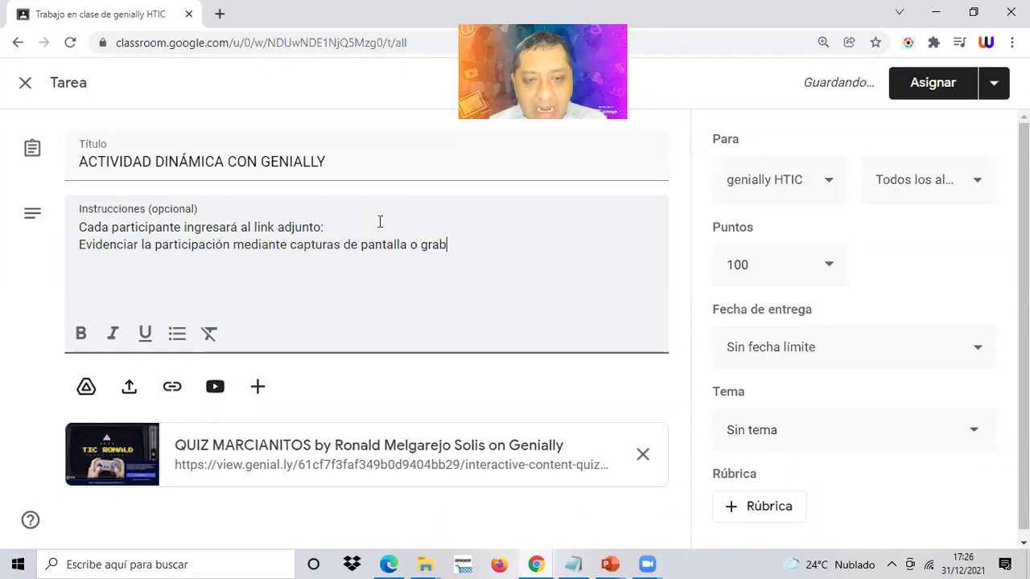
type("ación de v")
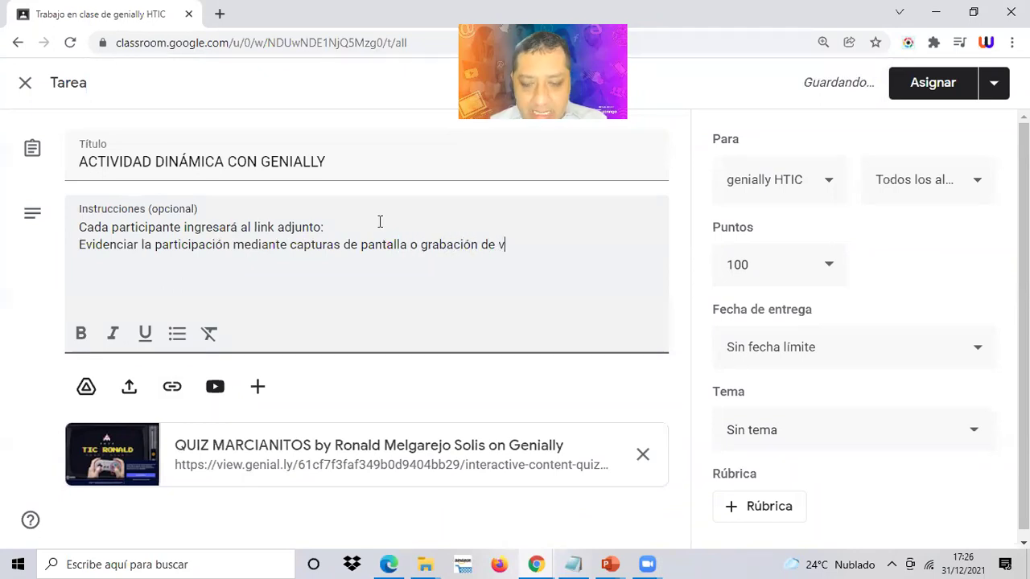
type("ídeo.")
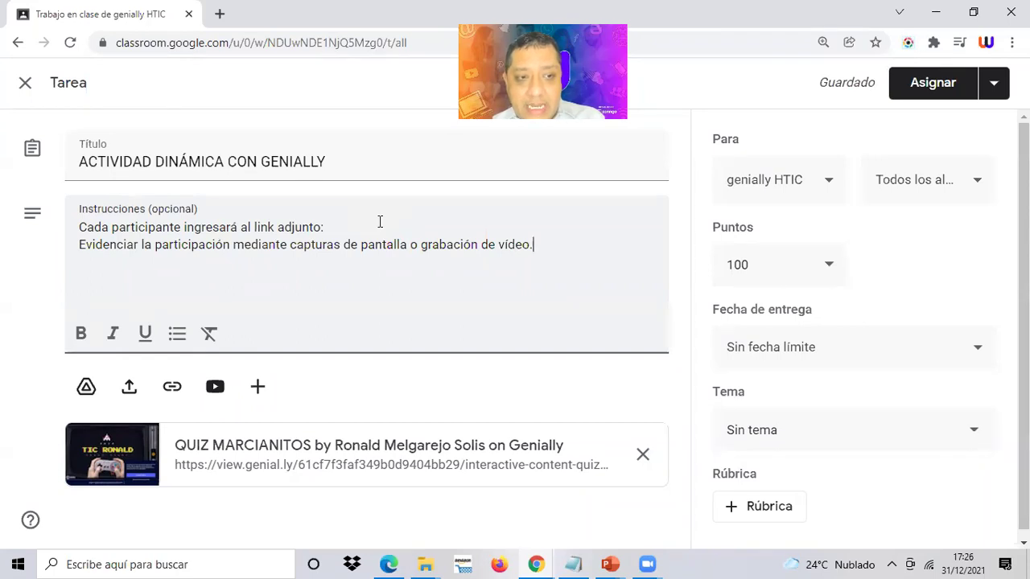
Step: Add the instruction "Subir la evidencia a la plataforma." after a blank line
type("Sub")
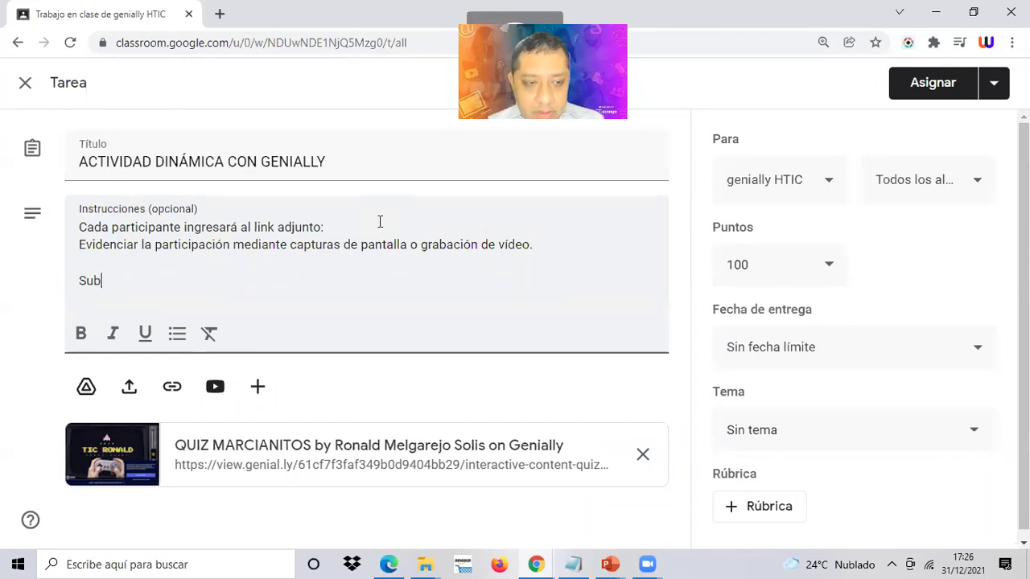
type("ir la evi")
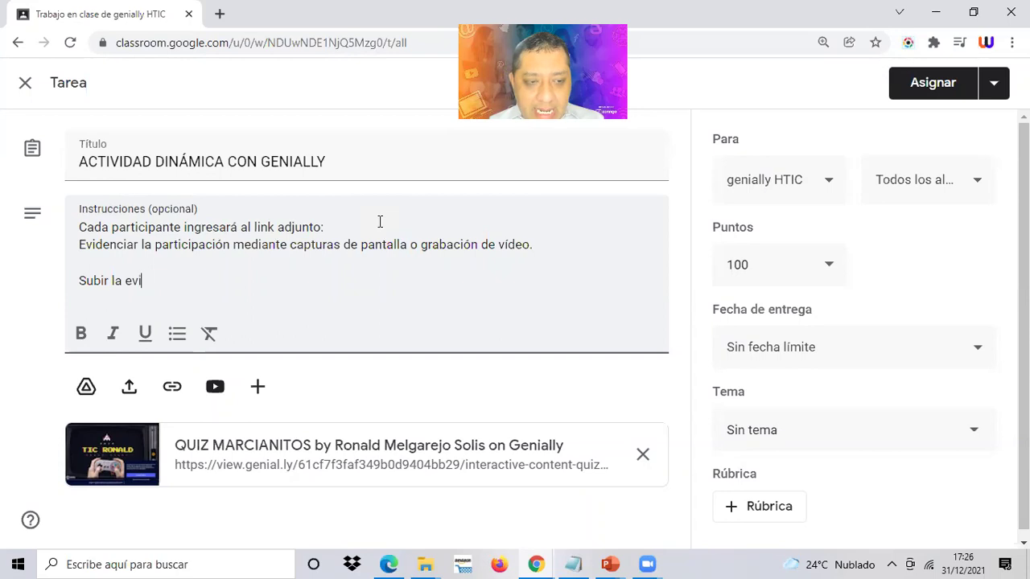
type("dencia a la plataforma.")
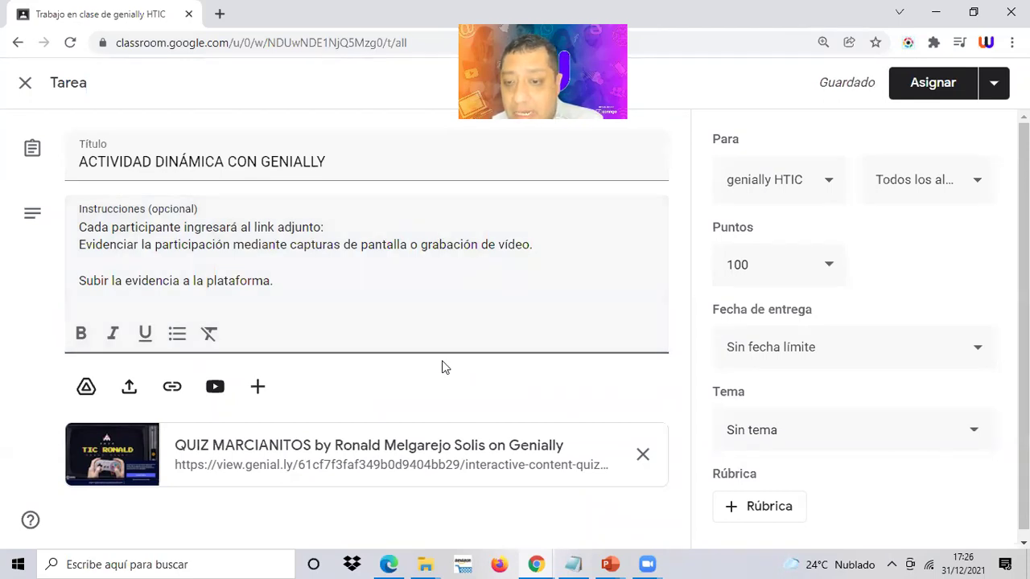
Step: Set the assignment's points to 20
left_click(759, 268)
double_click(759, 269)
type("20")
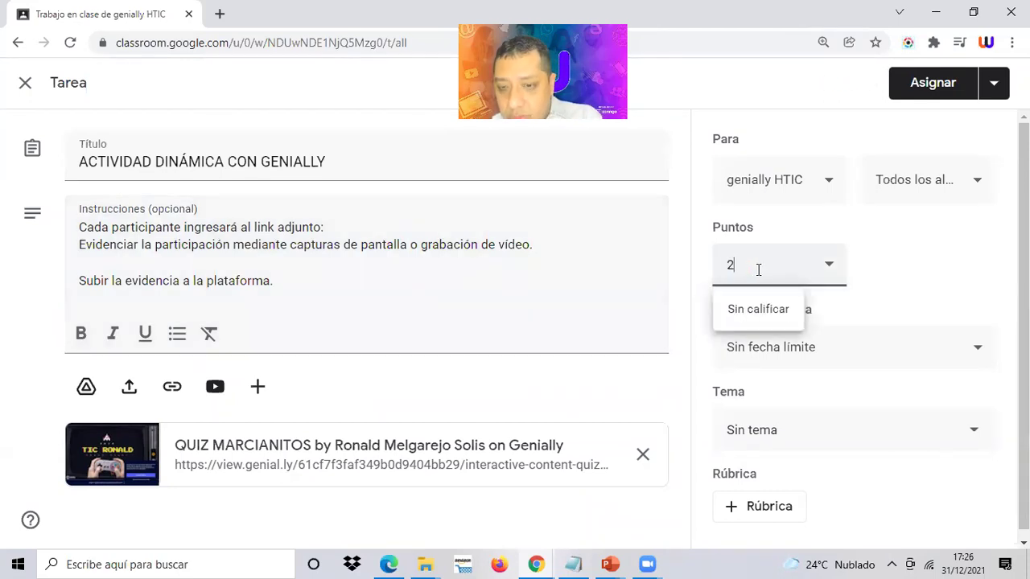
left_click(875, 257)
Step: Set the assignment's due date to 3 January 2022 and assign ACTIVIDAD DINÁMICA CON GENIALLY to the class
left_click(823, 344)
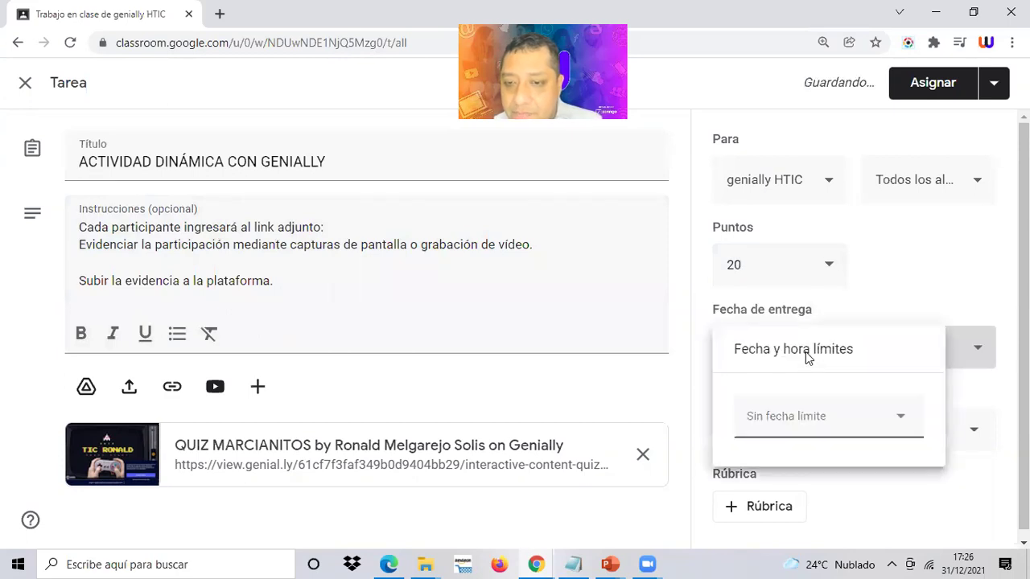
left_click(897, 420)
left_click(891, 238)
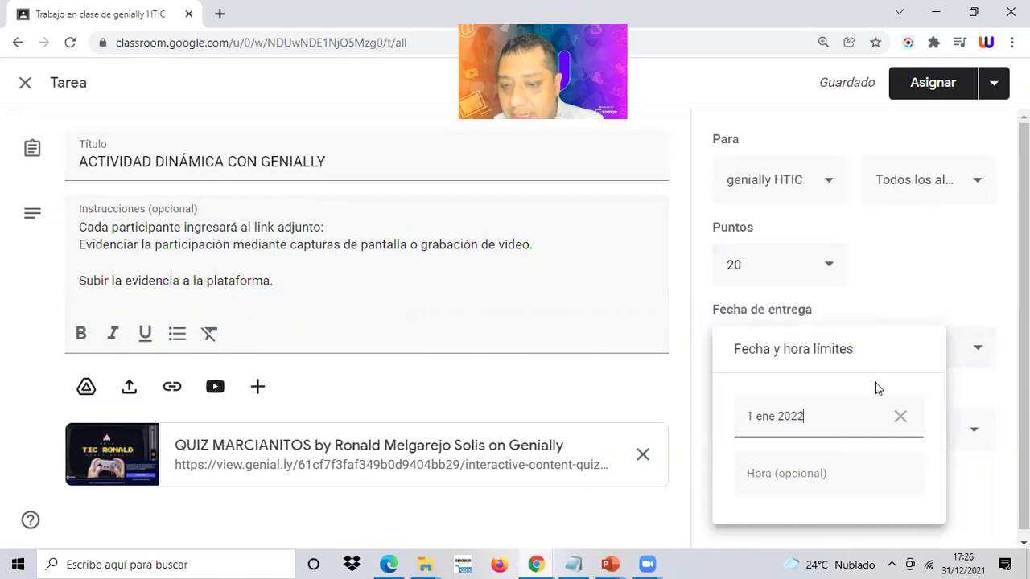
left_click(900, 416)
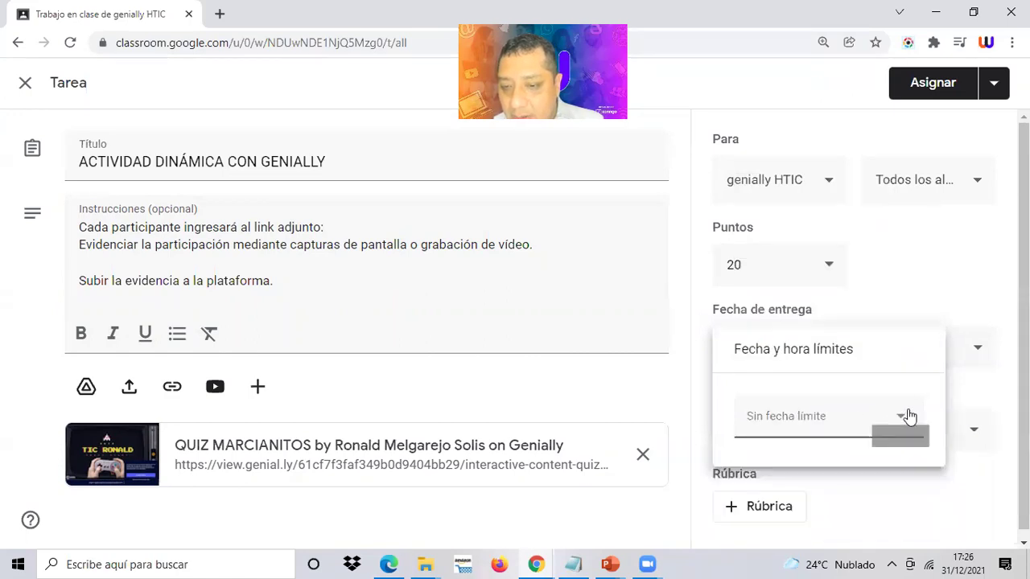
left_click(905, 428)
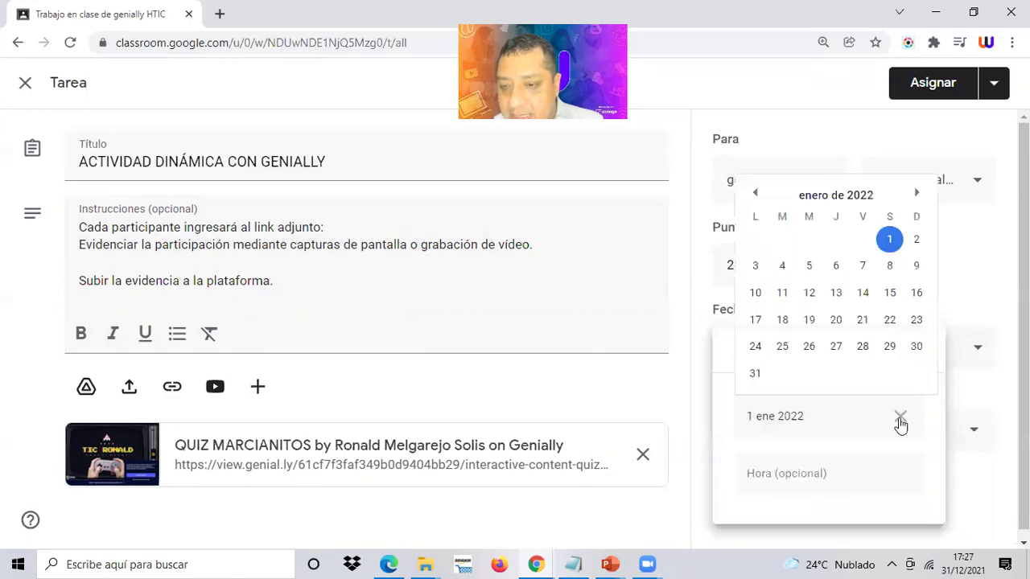
left_click(754, 266)
left_click(955, 275)
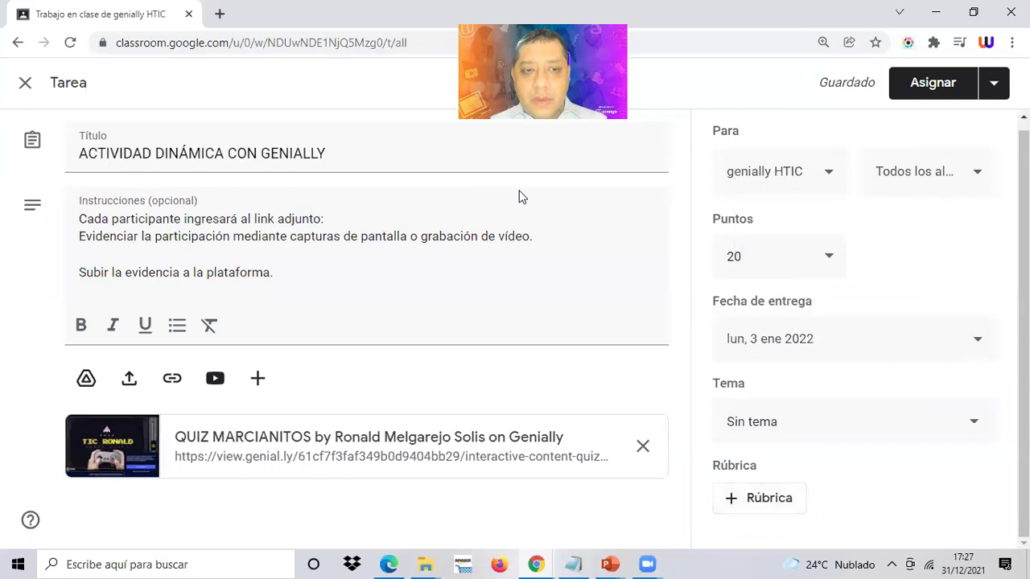
scroll(672, 214, "up", 1)
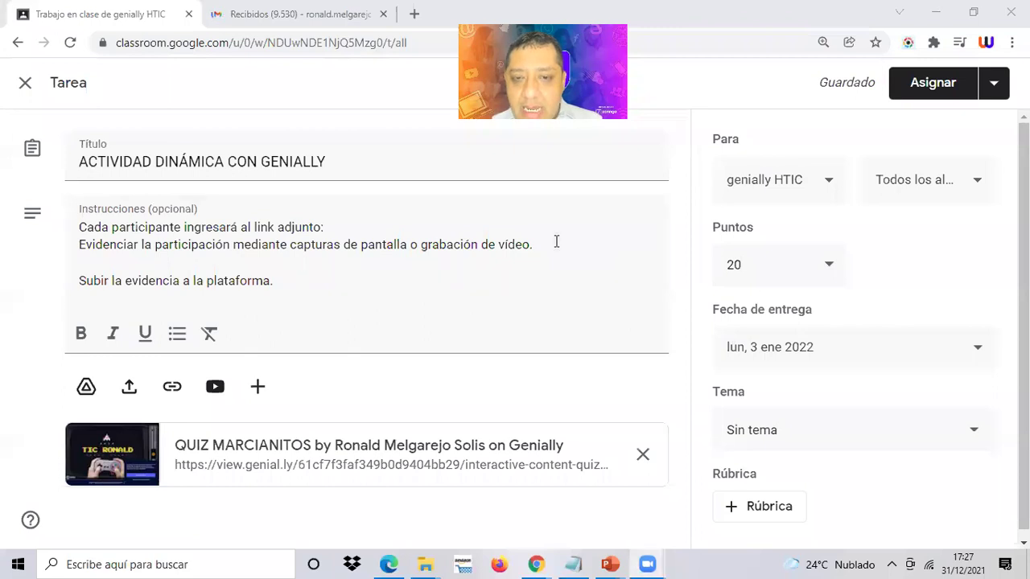
left_click(927, 90)
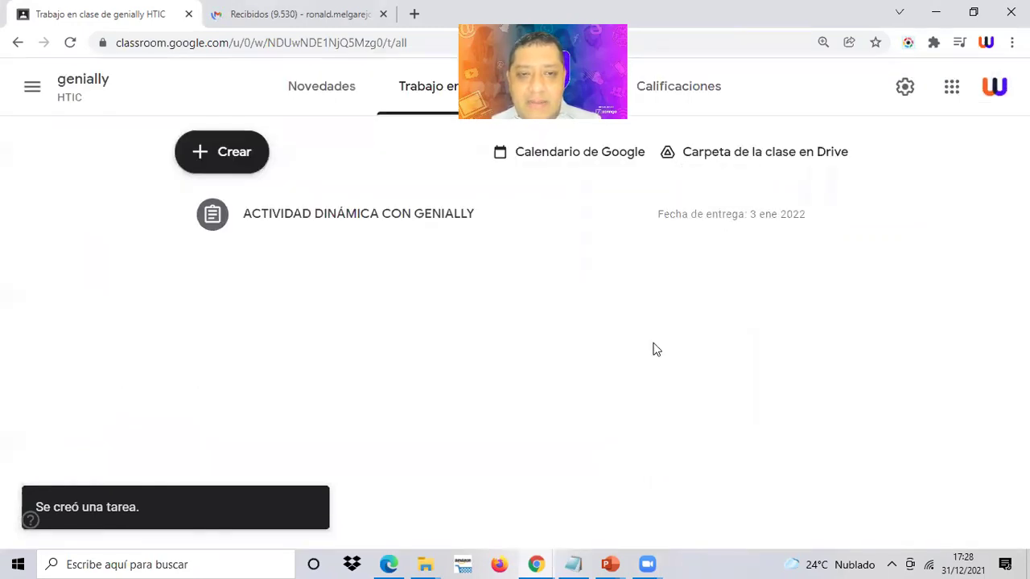
Step: Review the full list of students enrolled in the genially class
left_click(590, 174)
scroll(619, 201, "down", 3)
scroll(633, 217, "up", 2)
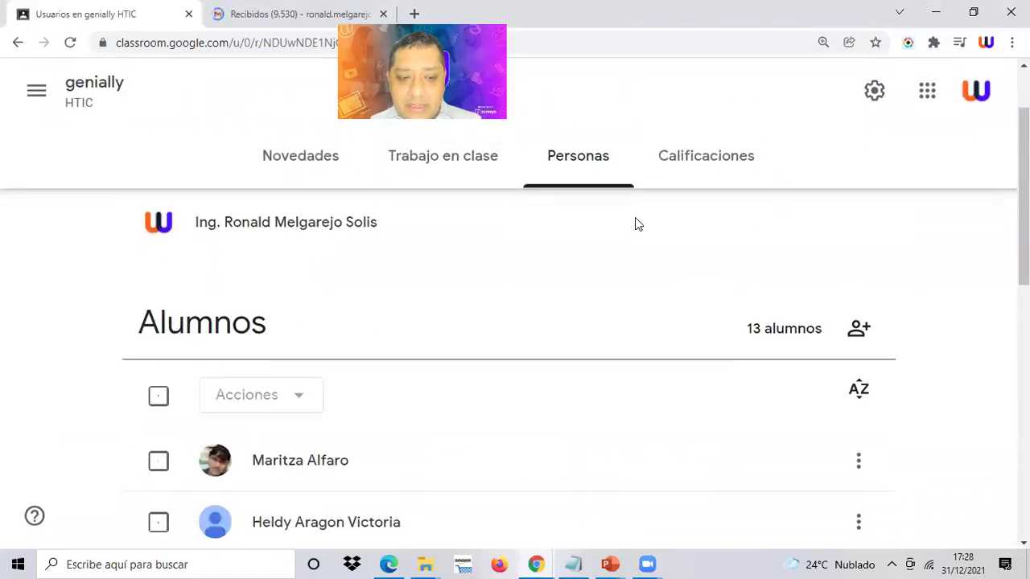
scroll(635, 217, "down", 4)
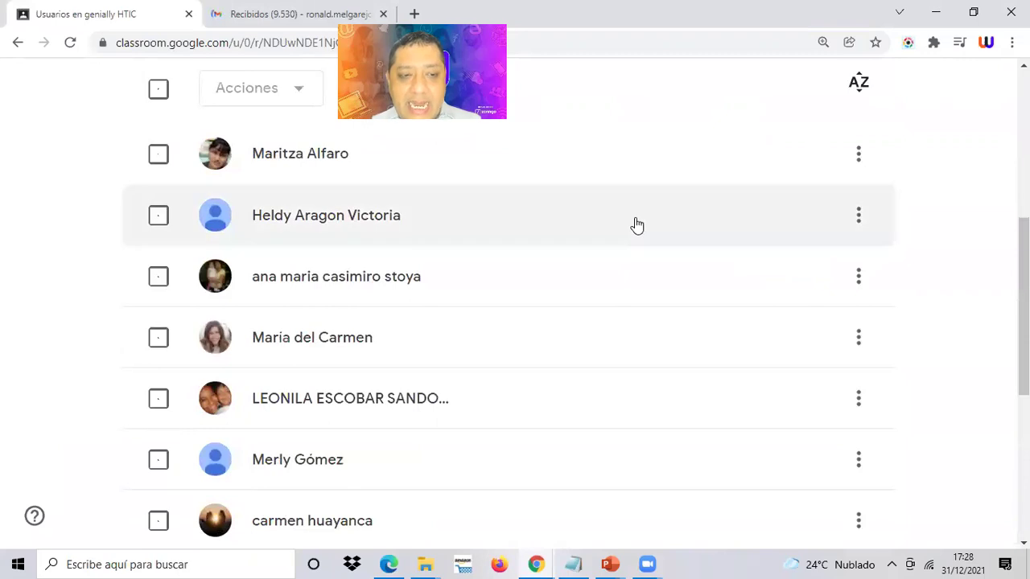
scroll(635, 218, "down", 2)
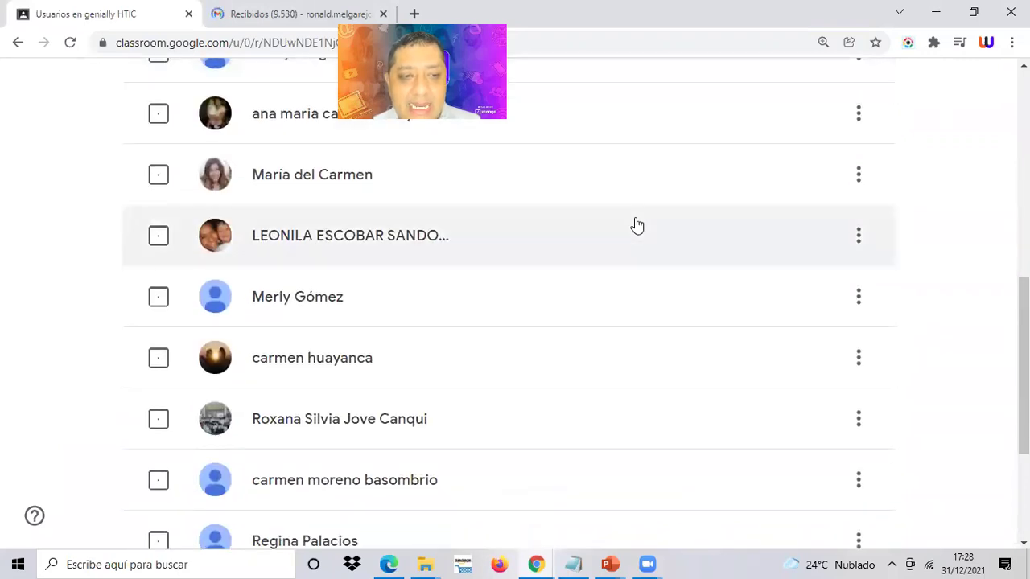
scroll(636, 224, "down", 1)
scroll(636, 224, "down", 3)
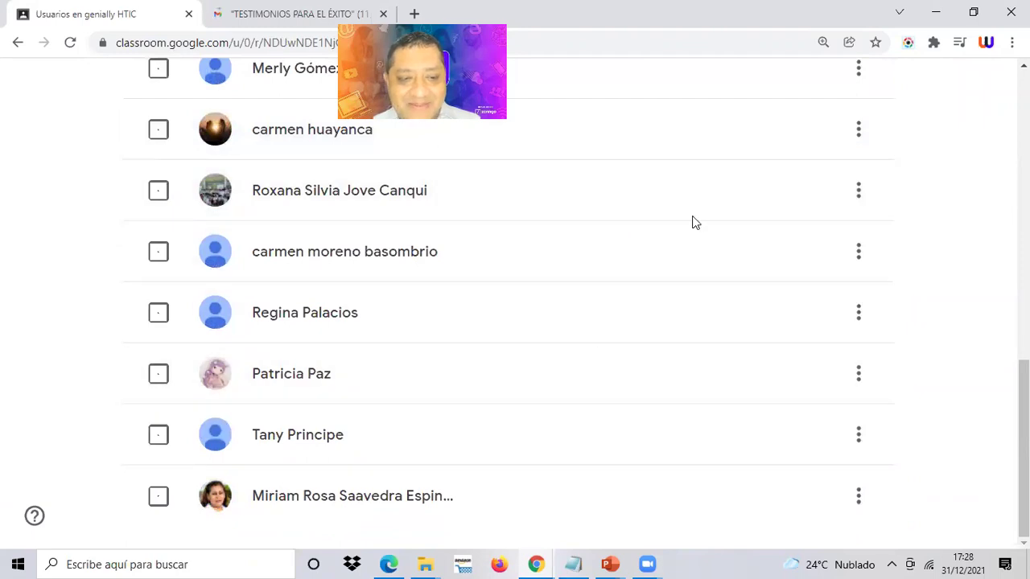
scroll(636, 329, "up", 10)
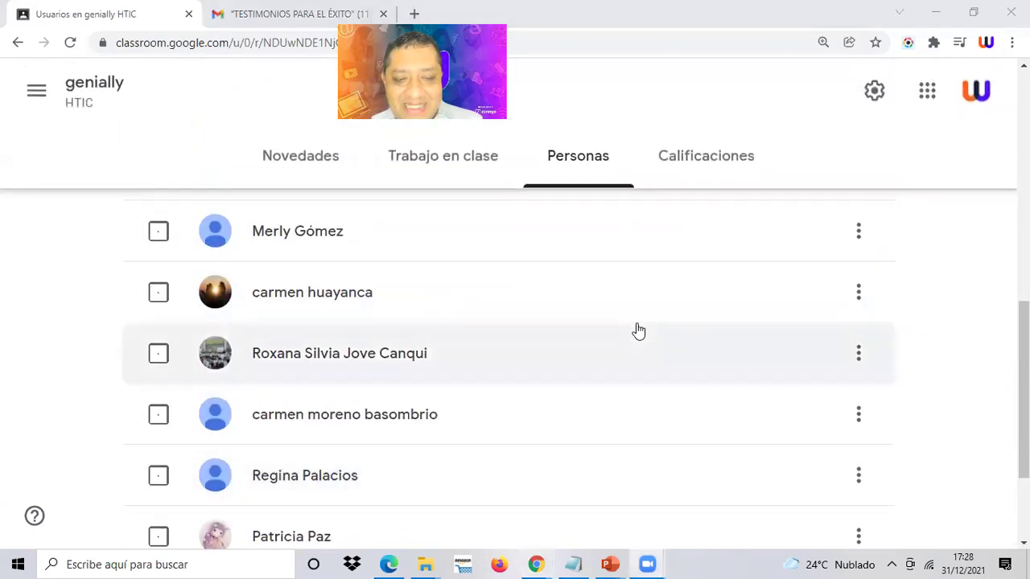
Step: Open ACTIVIDAD DINÁMICA CON GENIALLY from the class stream and review the students' submission status and grade entries
left_click(299, 156)
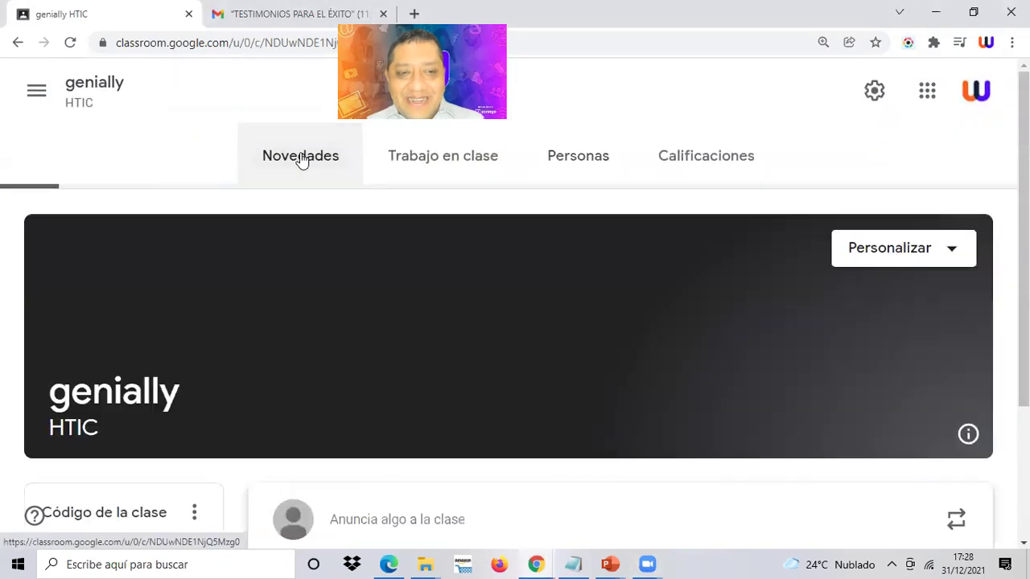
scroll(426, 322, "down", 3)
scroll(443, 346, "down", 1)
left_click(544, 363)
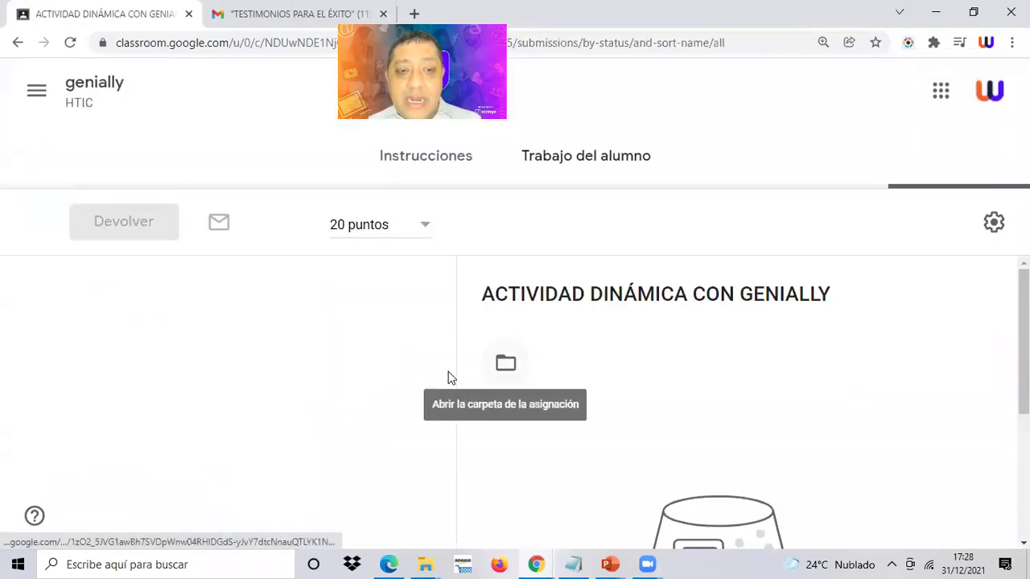
scroll(420, 367, "down", 10)
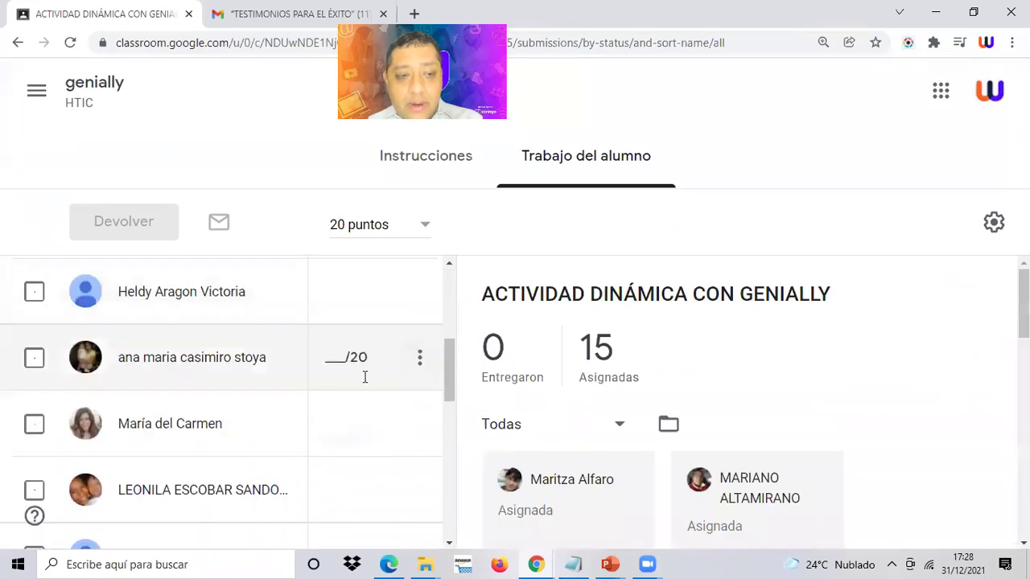
scroll(742, 408, "down", 5)
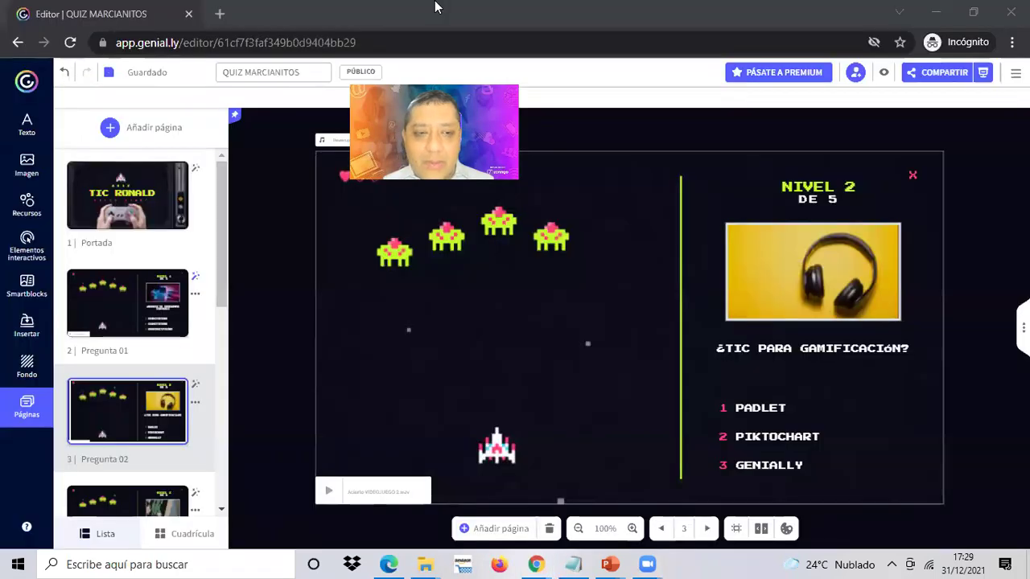
Step: Copy the public social-page link of the QUIZ MARCIANITOS genially
left_click(926, 72)
left_click(600, 312)
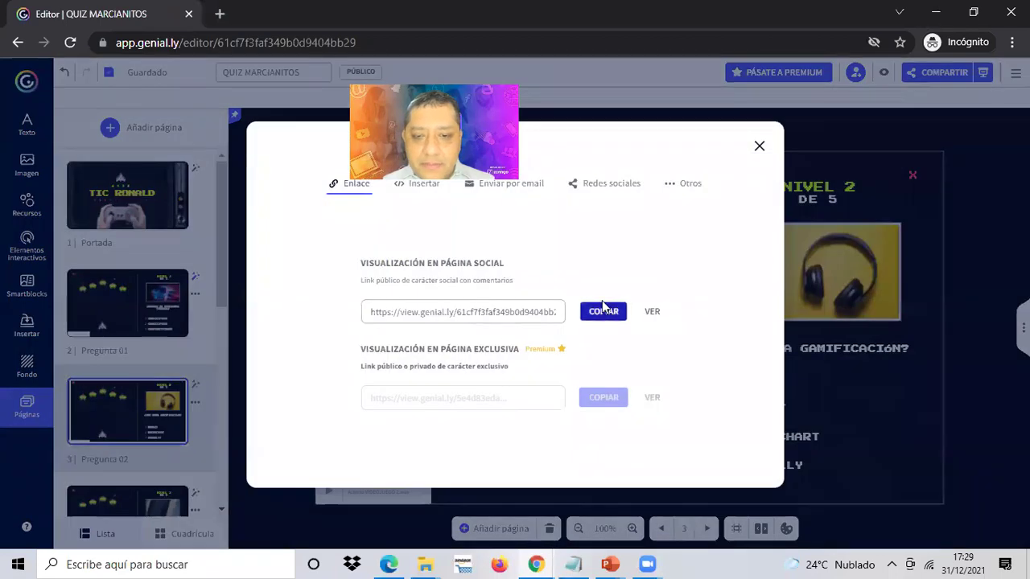